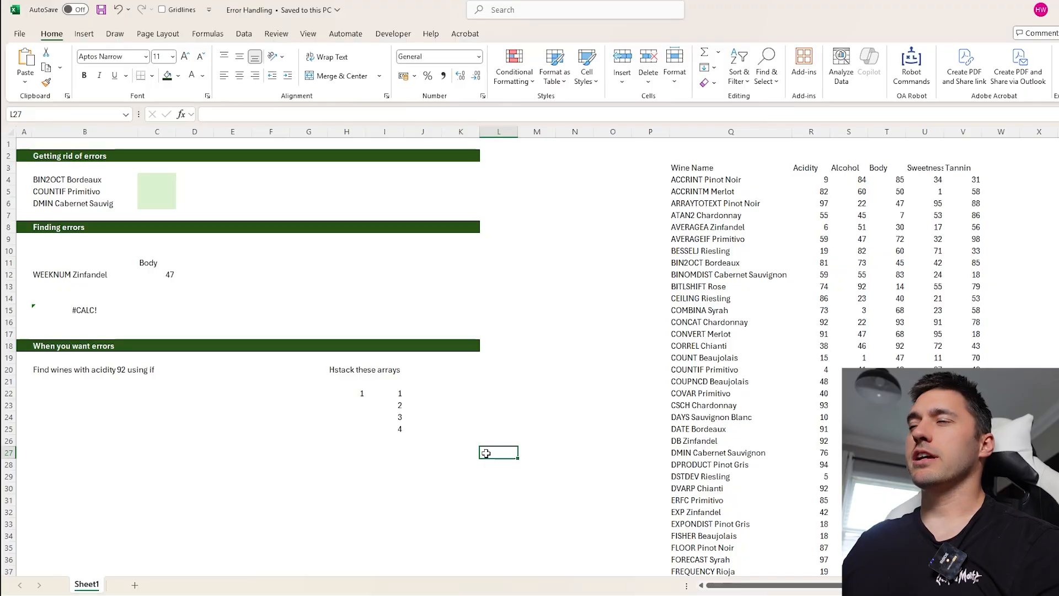
- Examine the wine data in columns Q to V and the three wine names to look up in B4:B6
scroll(294, 480, up, 2)
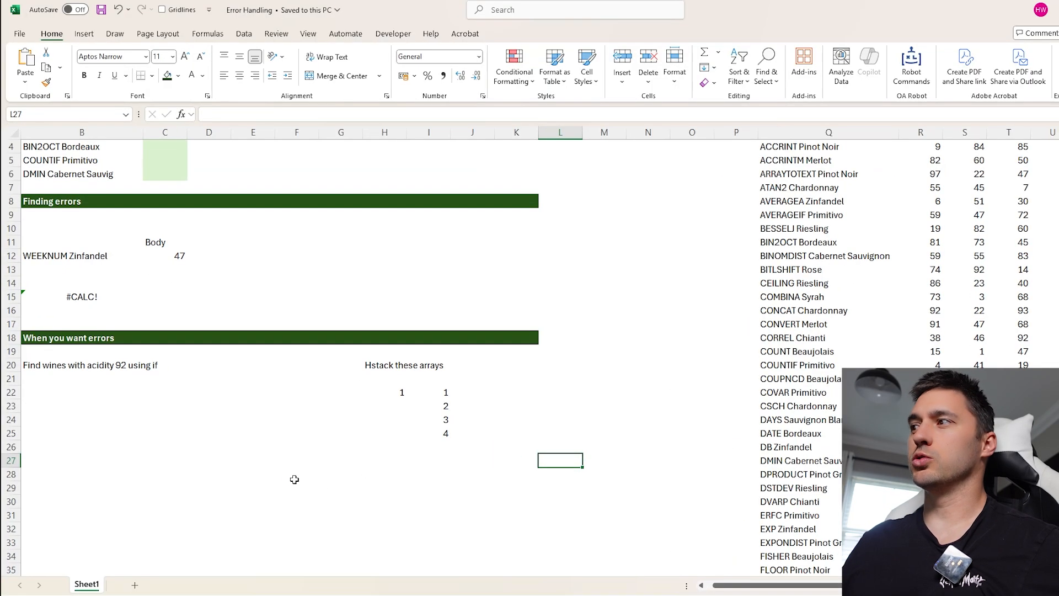
scroll(773, 559, left, 1)
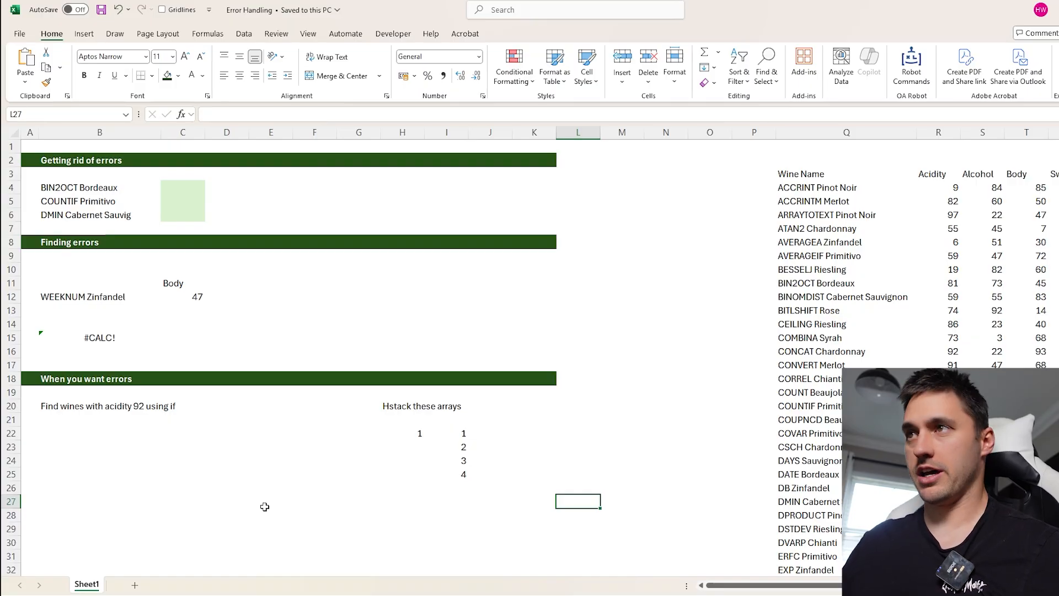
click(183, 188)
scroll(556, 315, right, 1)
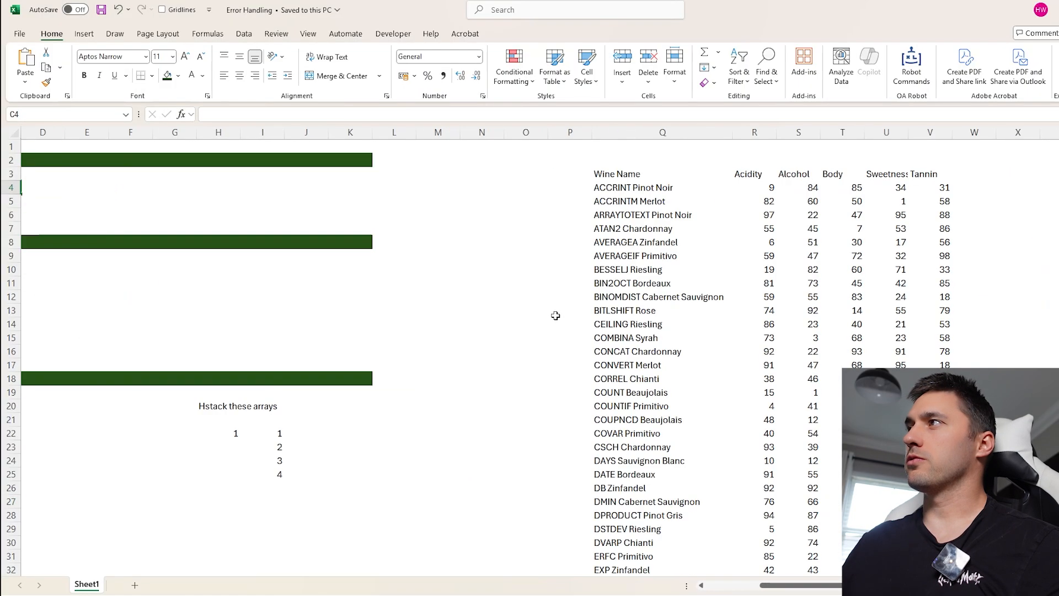
drag(688, 134, 928, 137)
scroll(484, 358, left, 1)
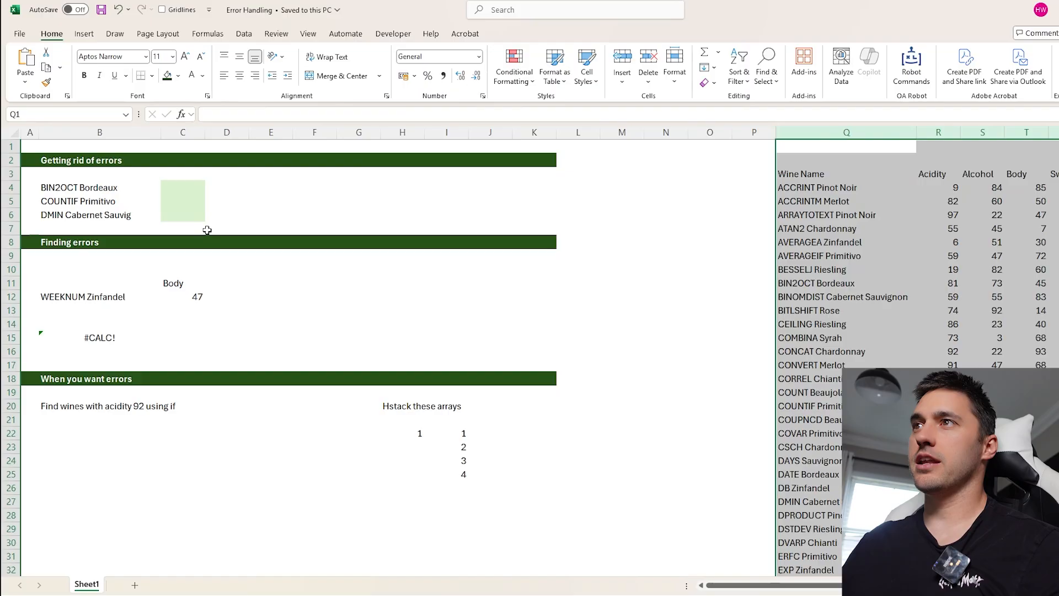
click(186, 188)
drag(81, 188, 93, 215)
- Enter =XLOOKUP(B4,Q:Q,R:R) in C4 to return the acidity of the wine named in B4
click(192, 188)
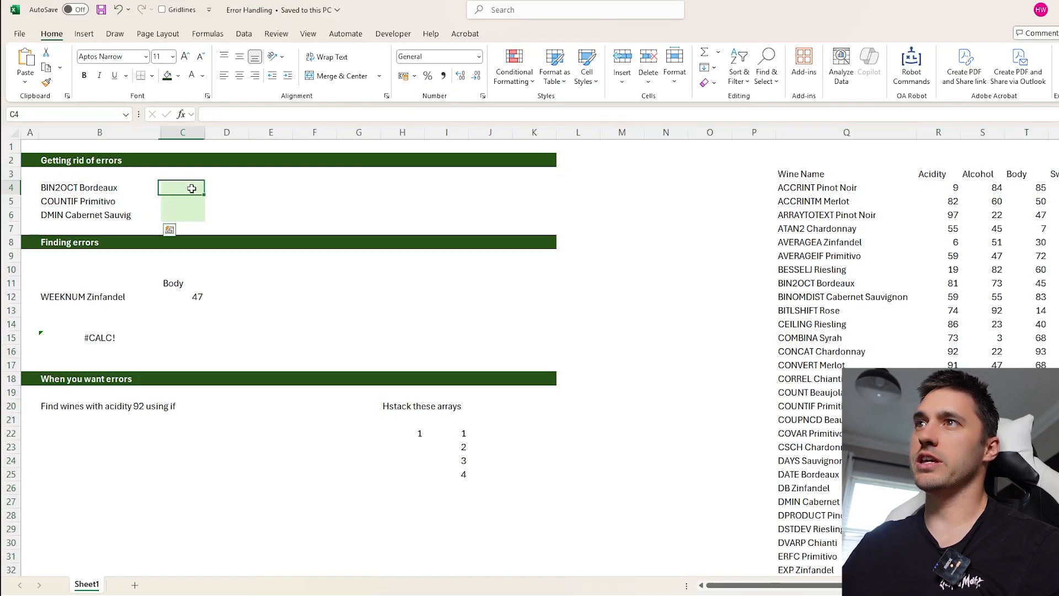
text(=xl)
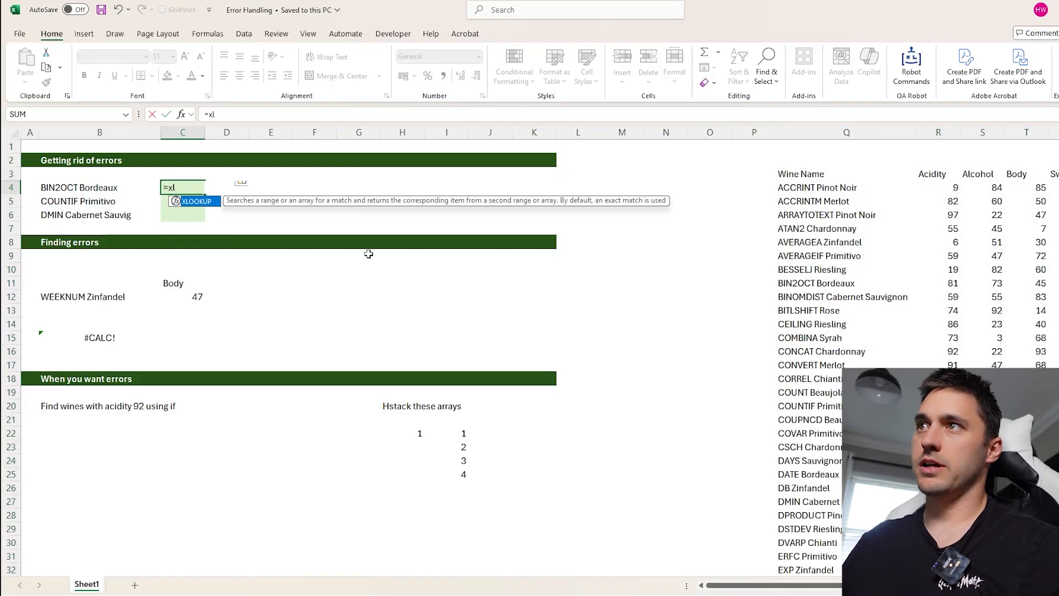
key(Tab)
click(62, 190)
text(,)
click(847, 132)
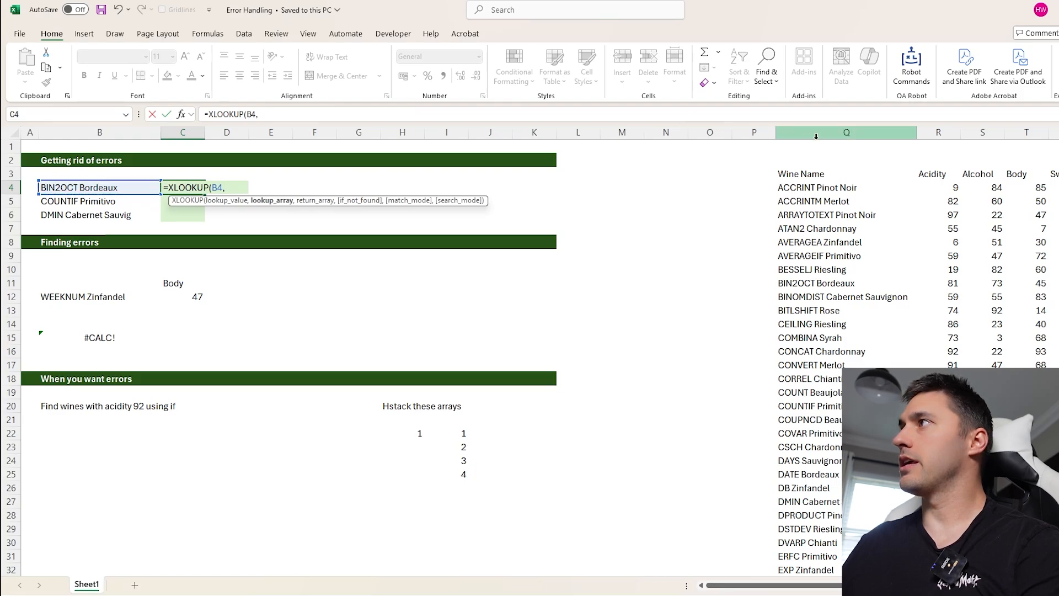
text(,)
click(938, 132)
key(Return)
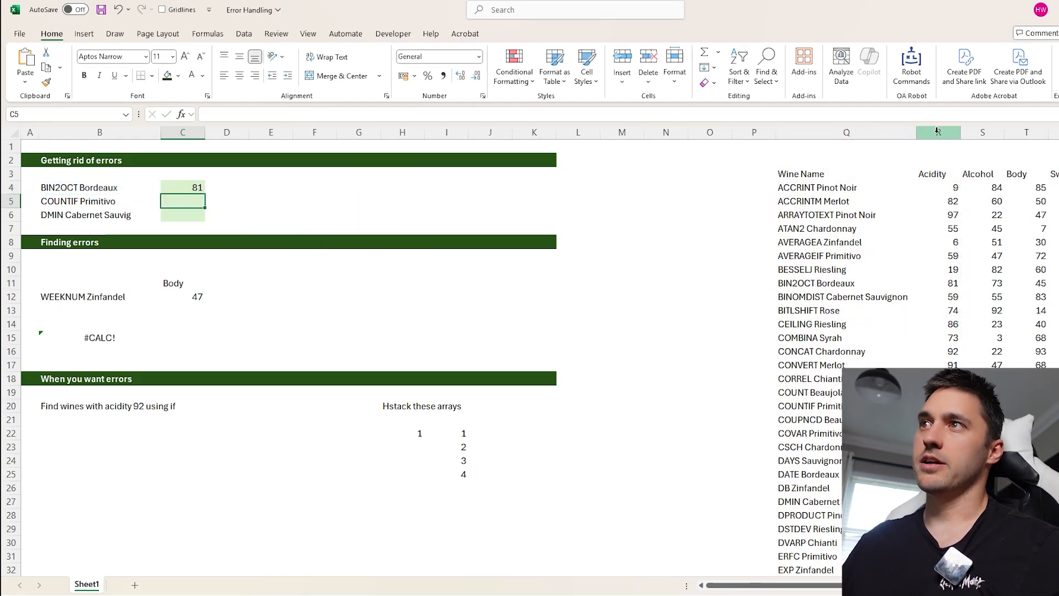
- Fill the XLOOKUP formula from C4 down to C6 and select the last filled cell
click(202, 190)
drag(206, 194, 207, 219)
click(197, 215)
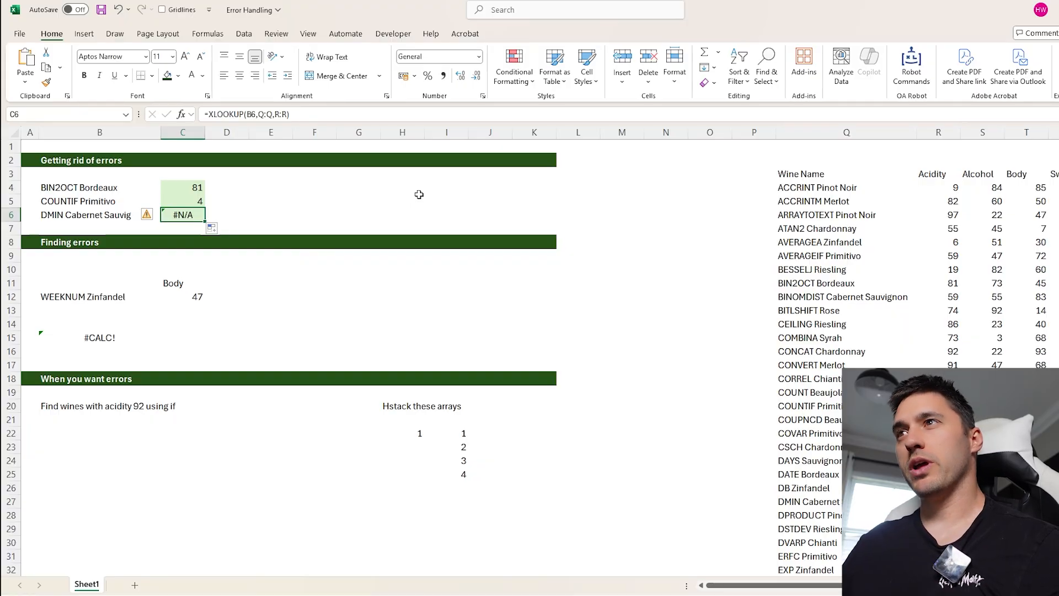
- Add 0 as the if_not_found argument of the XLOOKUP formula in C6
click(114, 218)
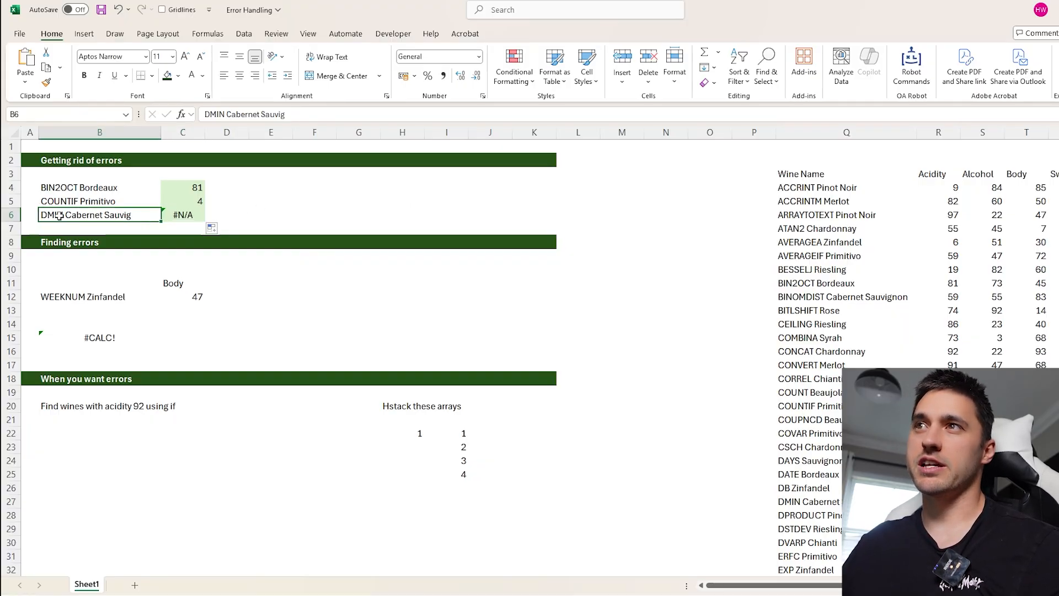
click(174, 213)
click(288, 115)
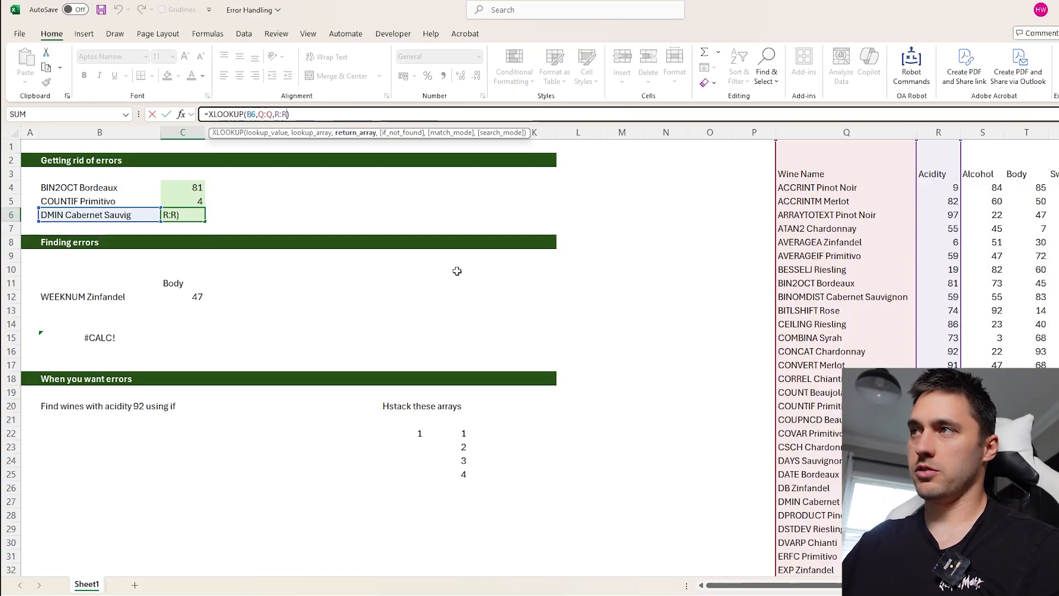
text(,0)
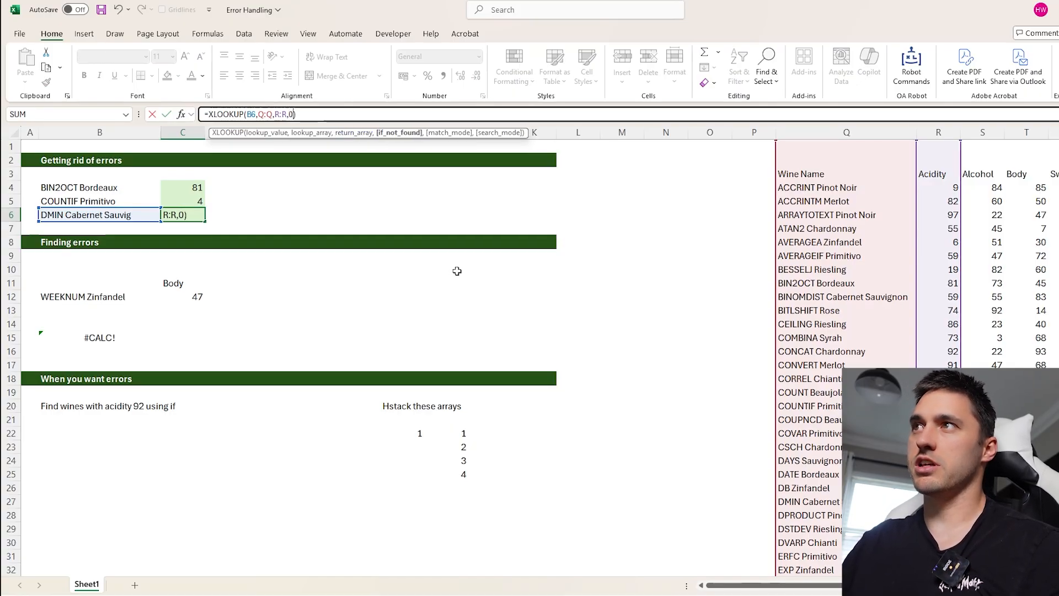
key(ctrl+Return)
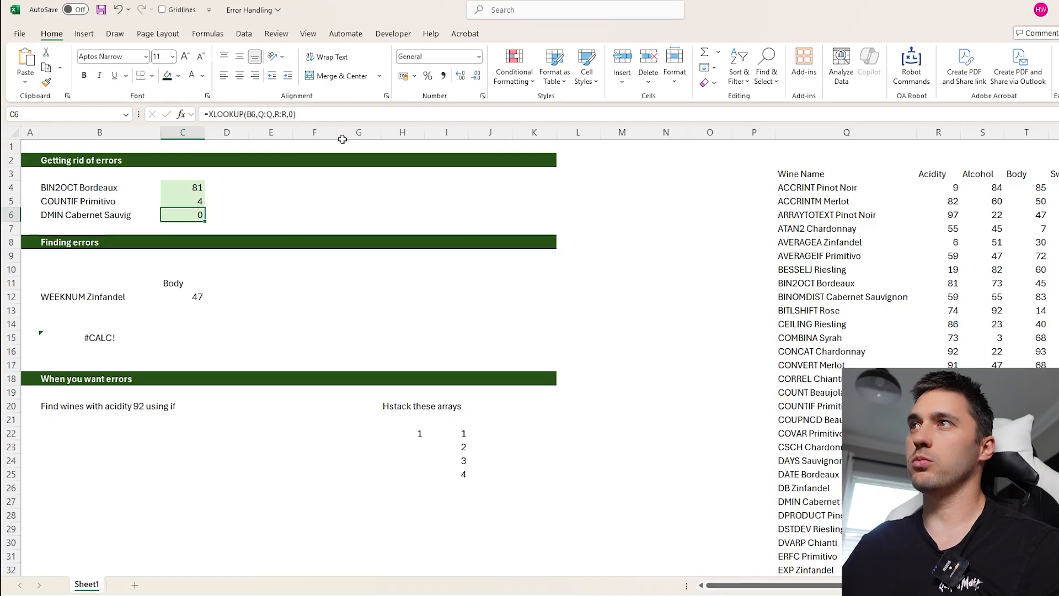
- Replace C6's if_not_found argument with an IFERROR wrapper returning 0, and copy the formula across C4:C6
click(295, 115)
key(BackSpace)
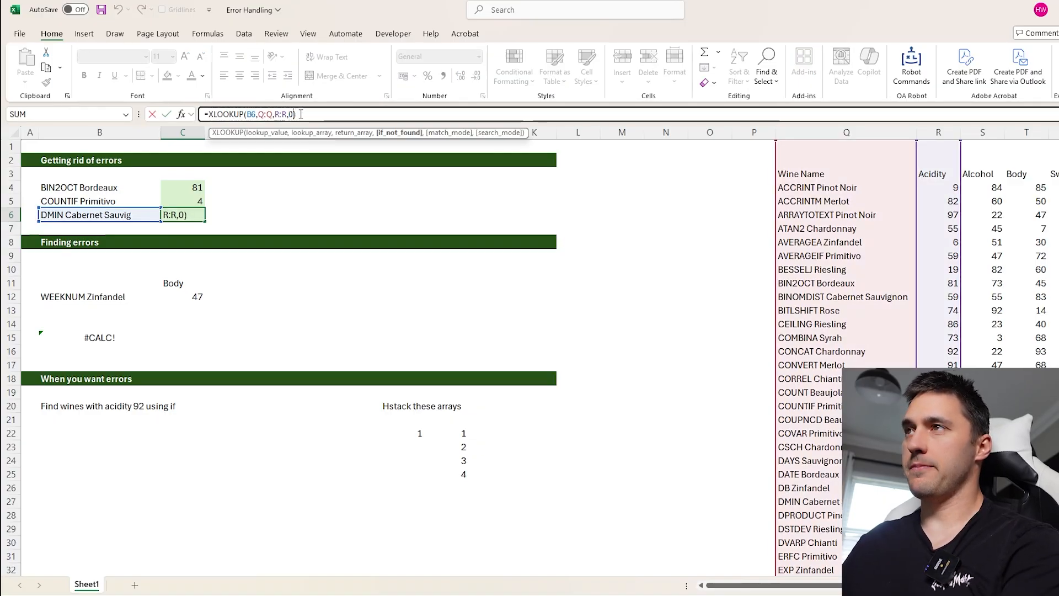
key(BackSpace)
click(210, 114)
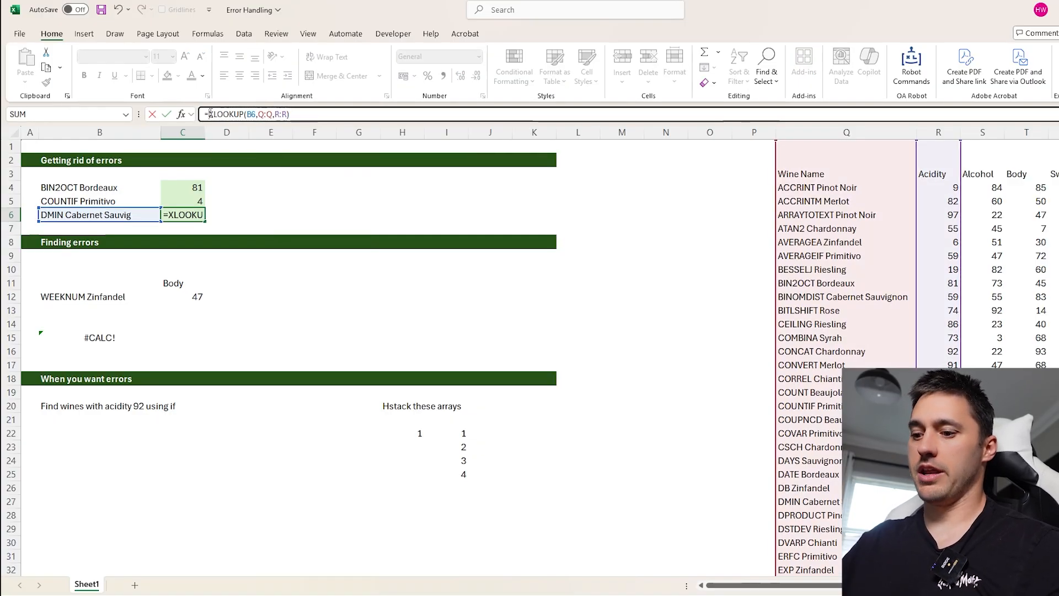
text(IFERROR()
click(335, 113)
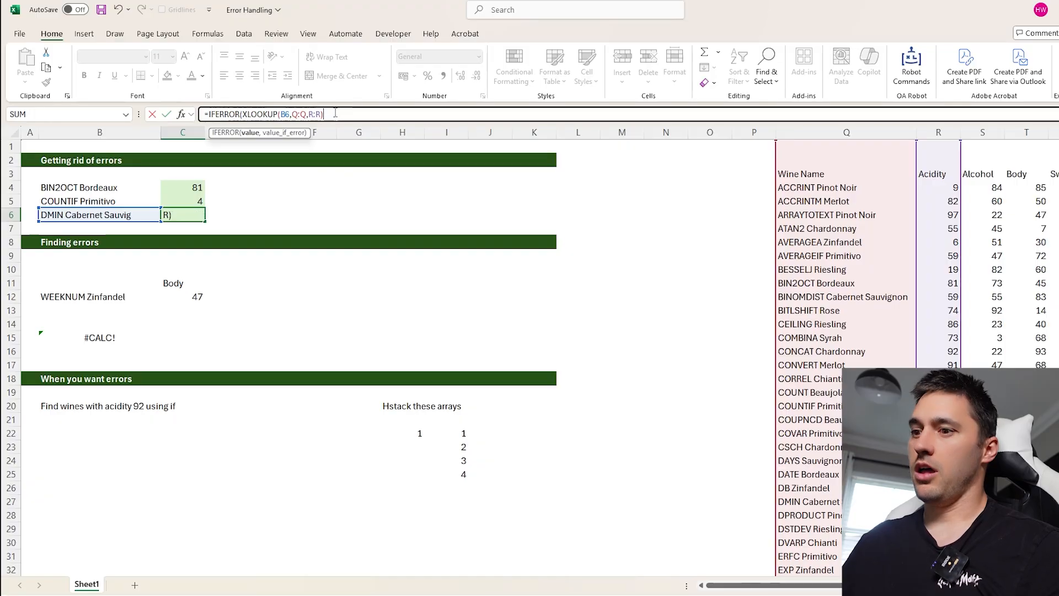
text(,)
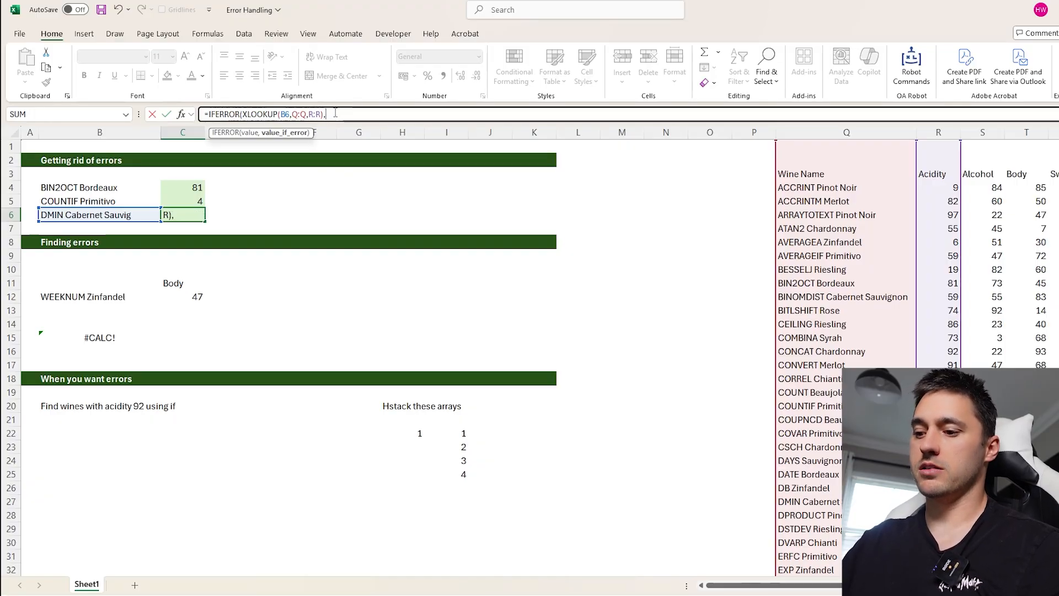
text(0))
key(Return)
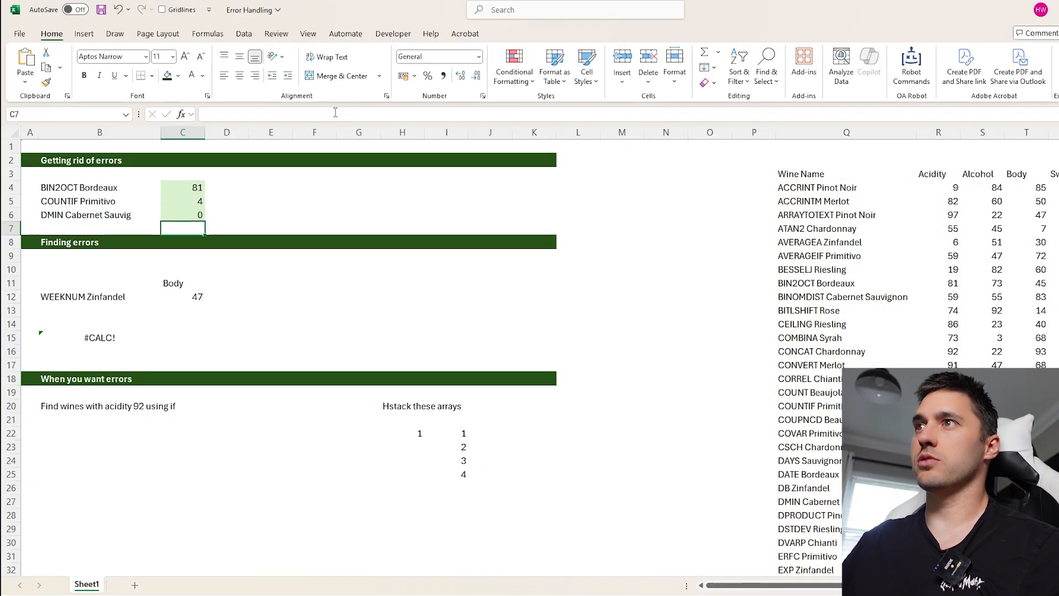
click(201, 210)
drag(200, 189, 205, 220)
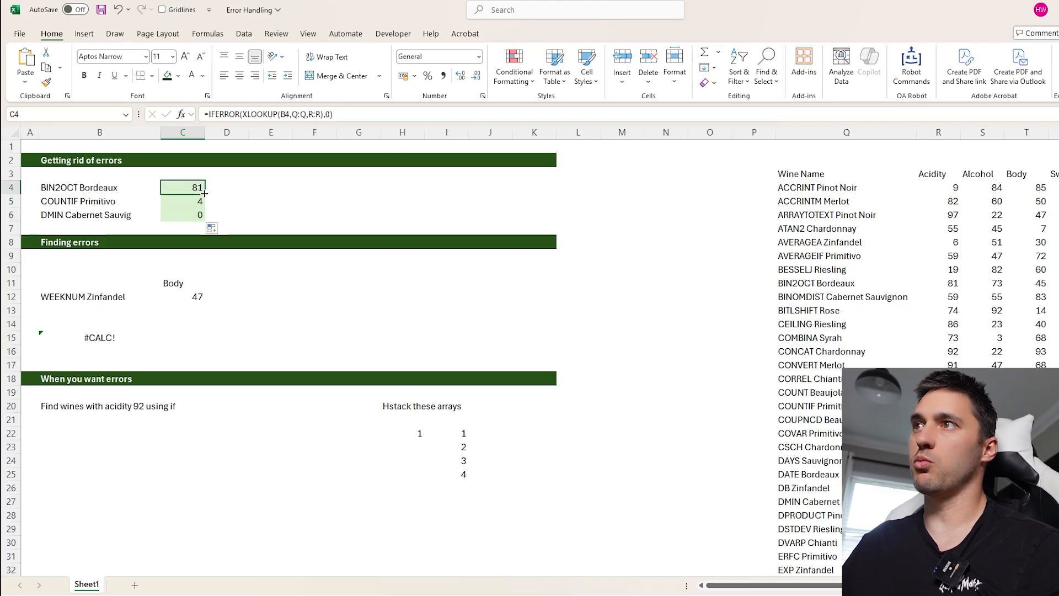
- Remove the IFERROR wrapper from C4 and use XLOOKUP's own if_not_found value of 0: =XLOOKUP(B4,Q:Q,R:R,0)
key(F2)
click(329, 114)
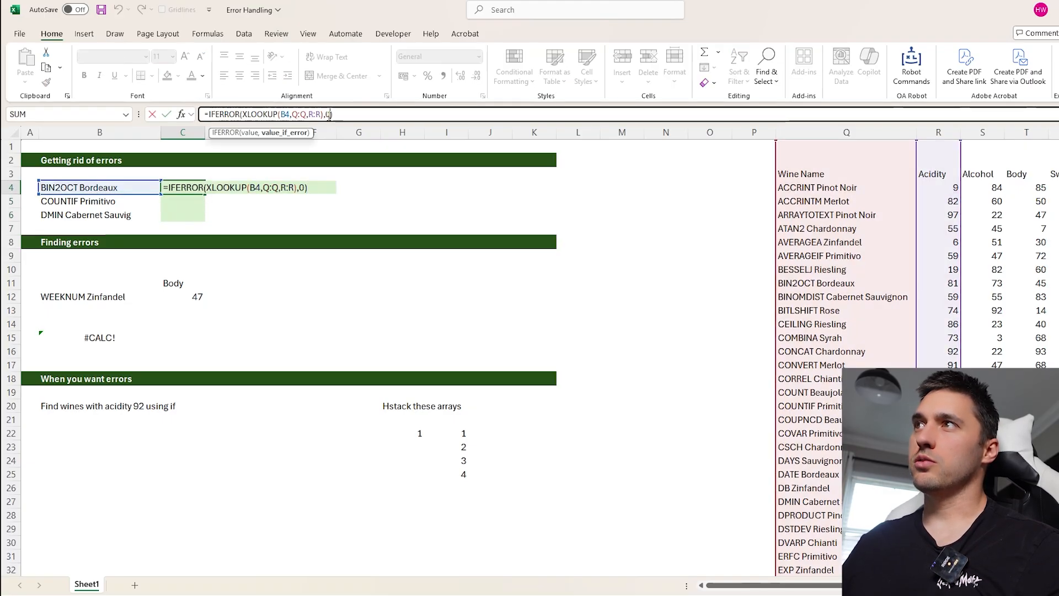
key(BackSpace)
key(BackSpace)
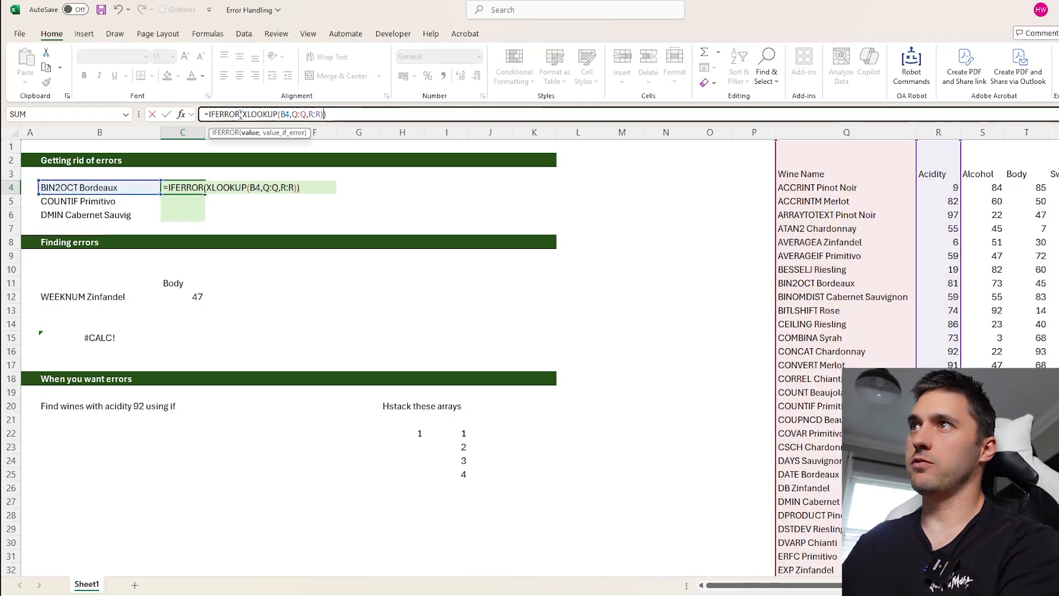
drag(241, 114, 208, 114)
key(BackSpace)
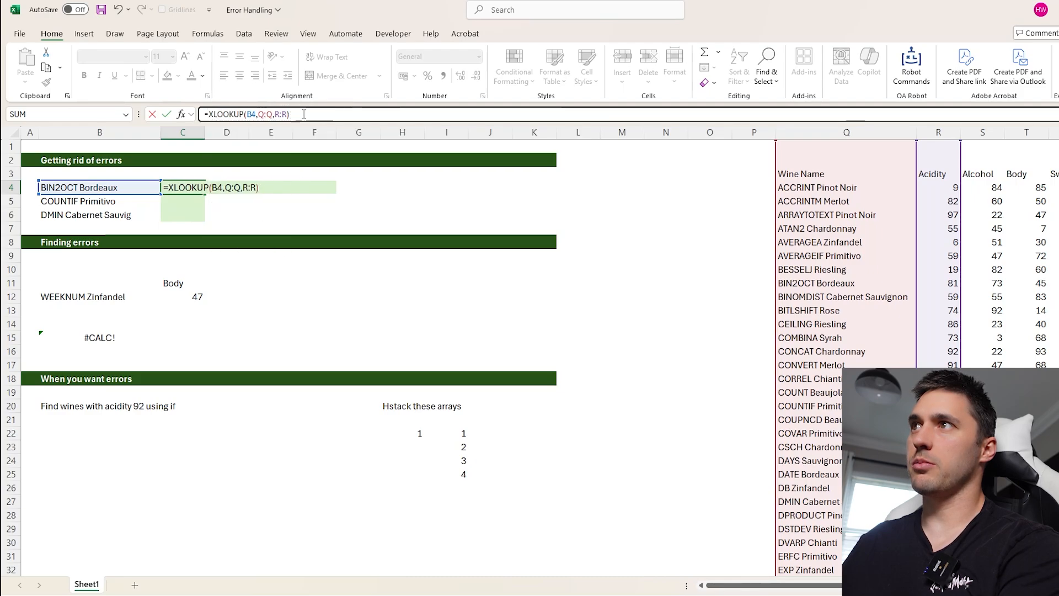
click(297, 114)
key(BackSpace)
key(Left)
text(,)
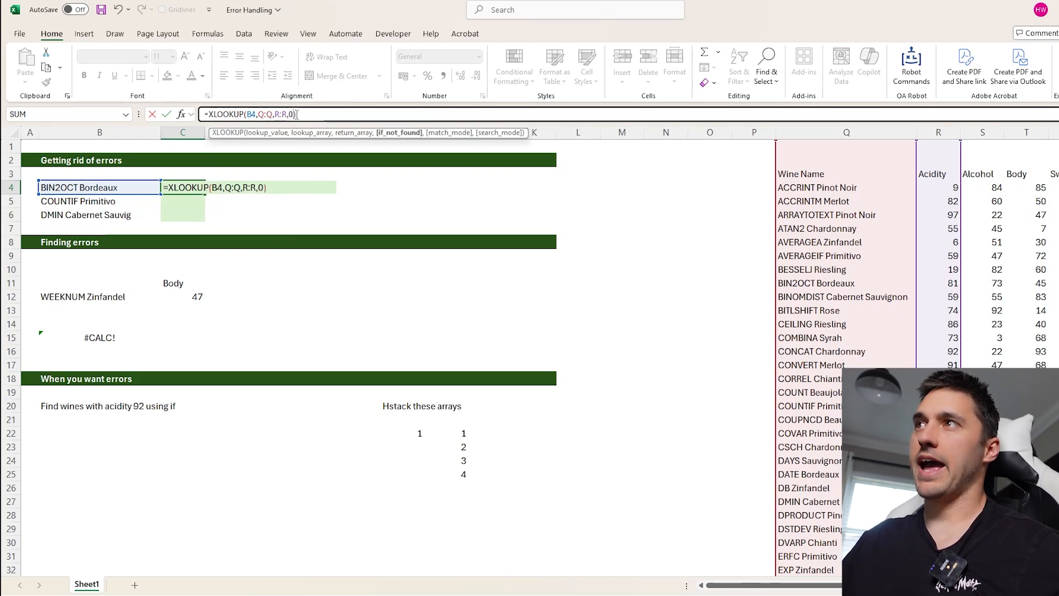
text(0)
key(ctrl+Return)
- Extend the lookup value of C4's XLOOKUP to the range B4:B6 so one formula covers all three wines
click(294, 115)
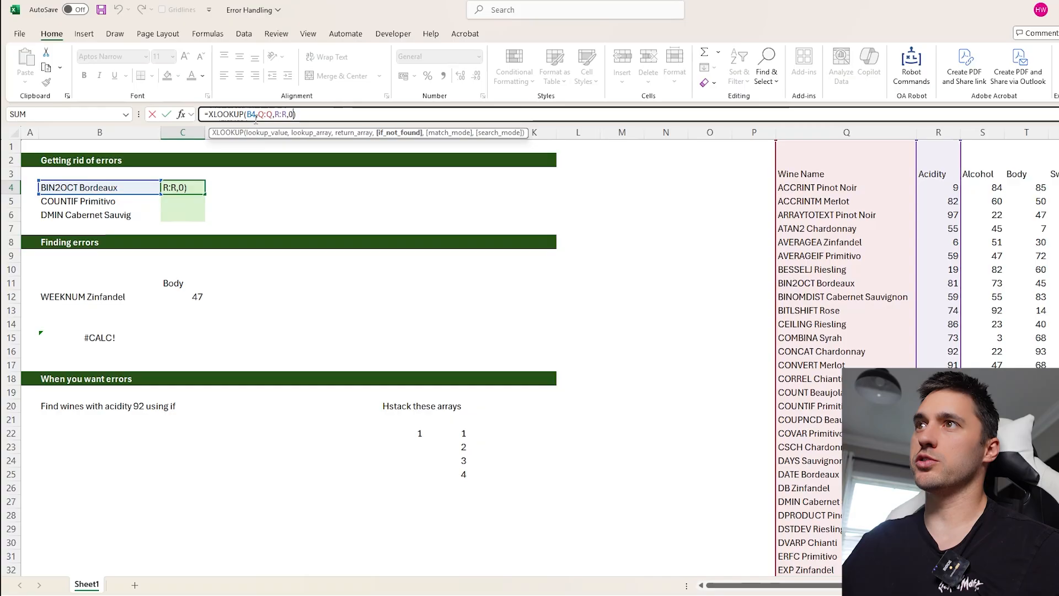
drag(42, 194, 43, 216)
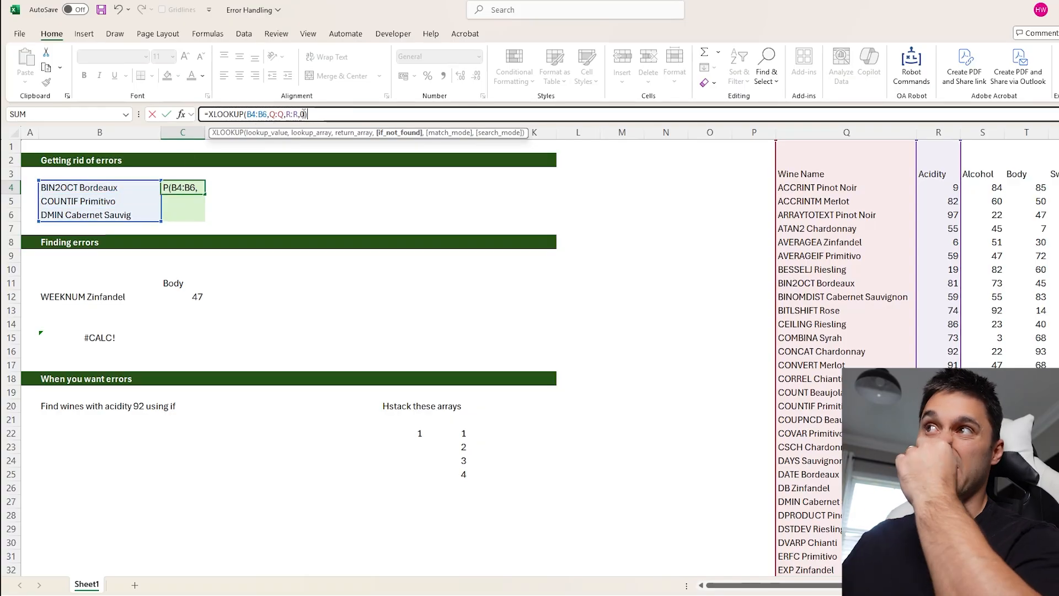
click(316, 114)
key(Return)
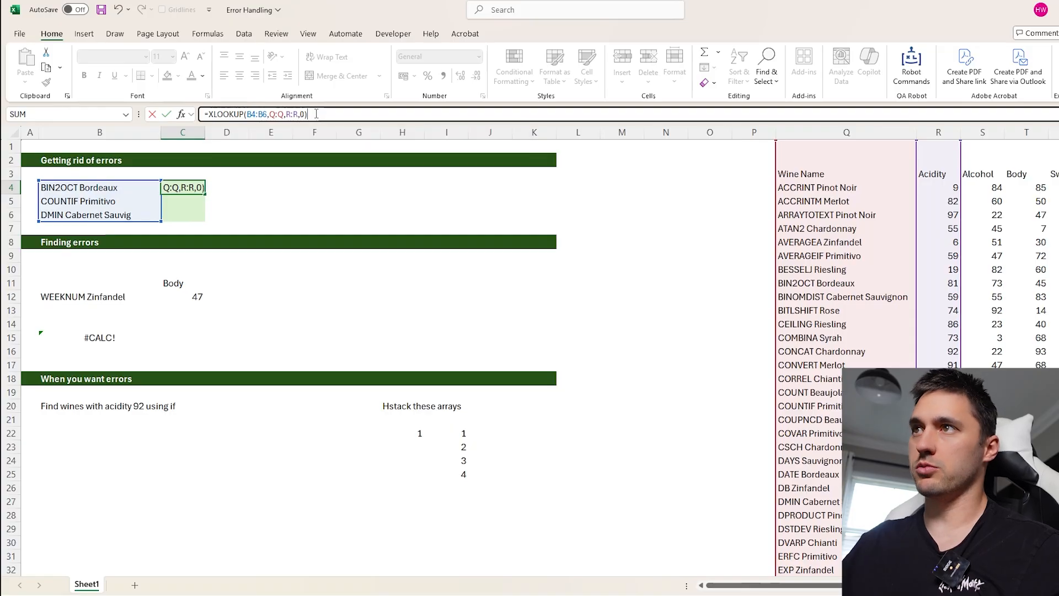
- Review the arguments of the XLOOKUP array formula in C4 without changing it
click(200, 185)
click(132, 190)
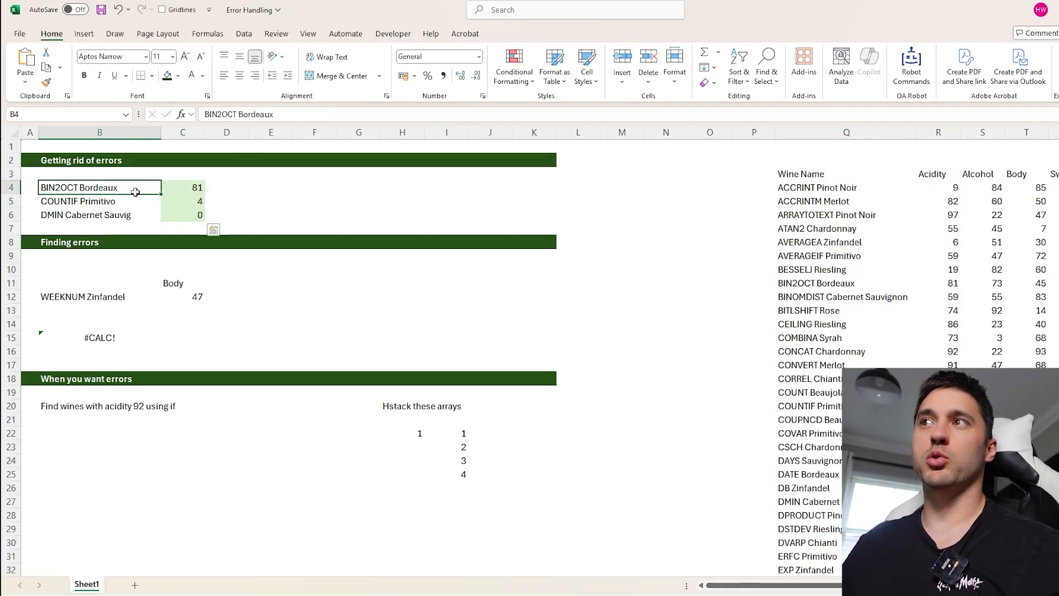
click(177, 188)
click(282, 112)
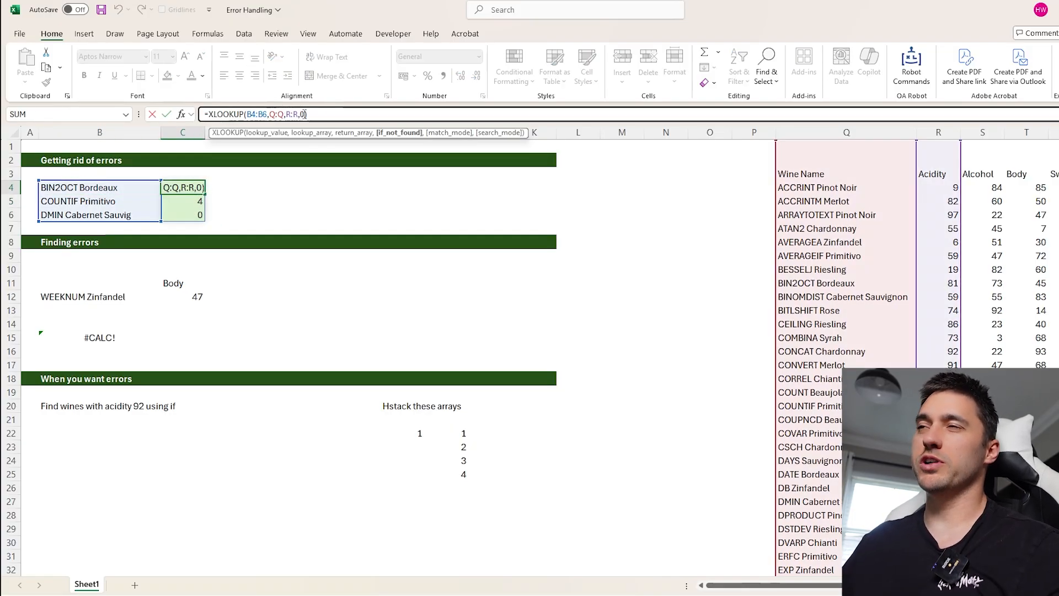
click(207, 114)
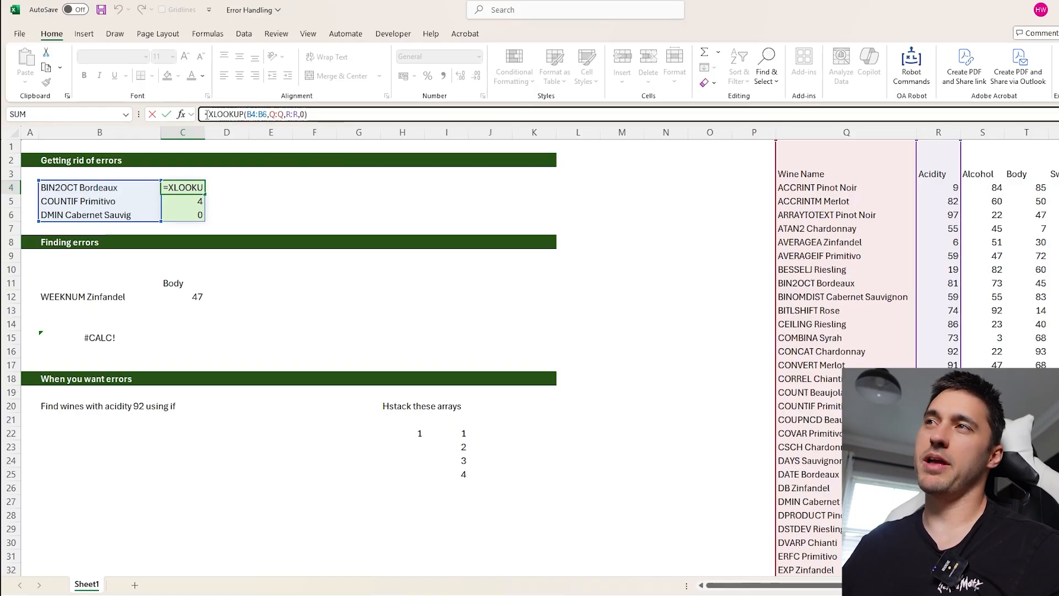
click(305, 115)
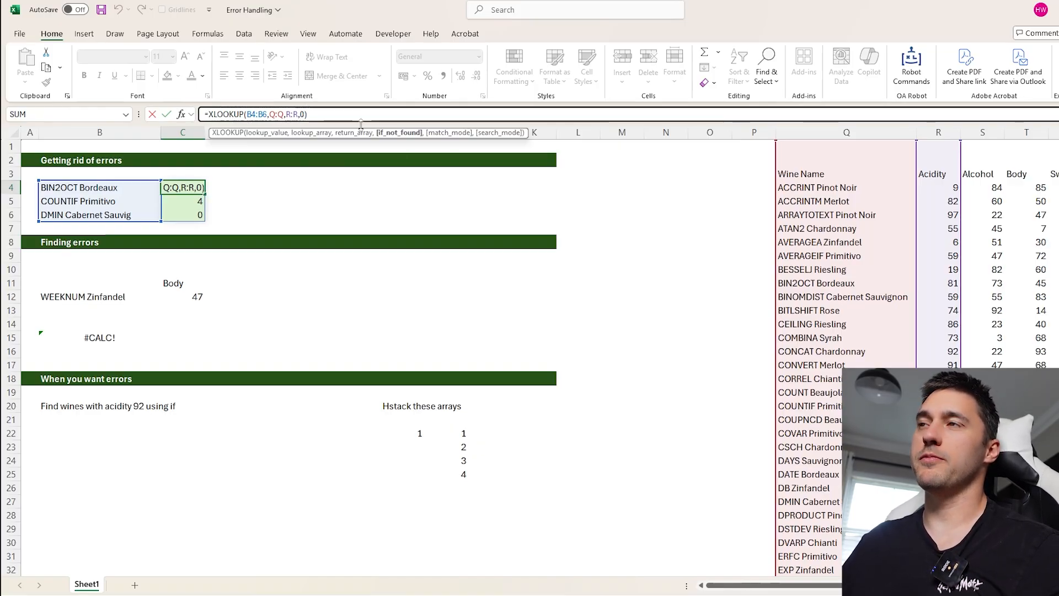
key(ctrl+Return)
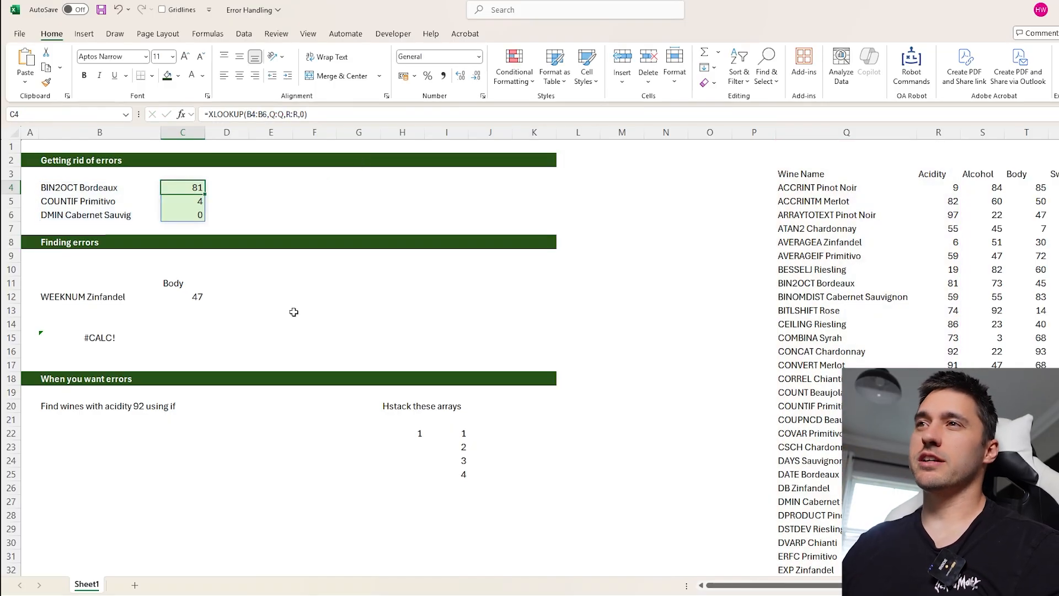
- Examine the INDEX and XMATCH formula in C12 together with its lookup cells B12 and C11
click(182, 300)
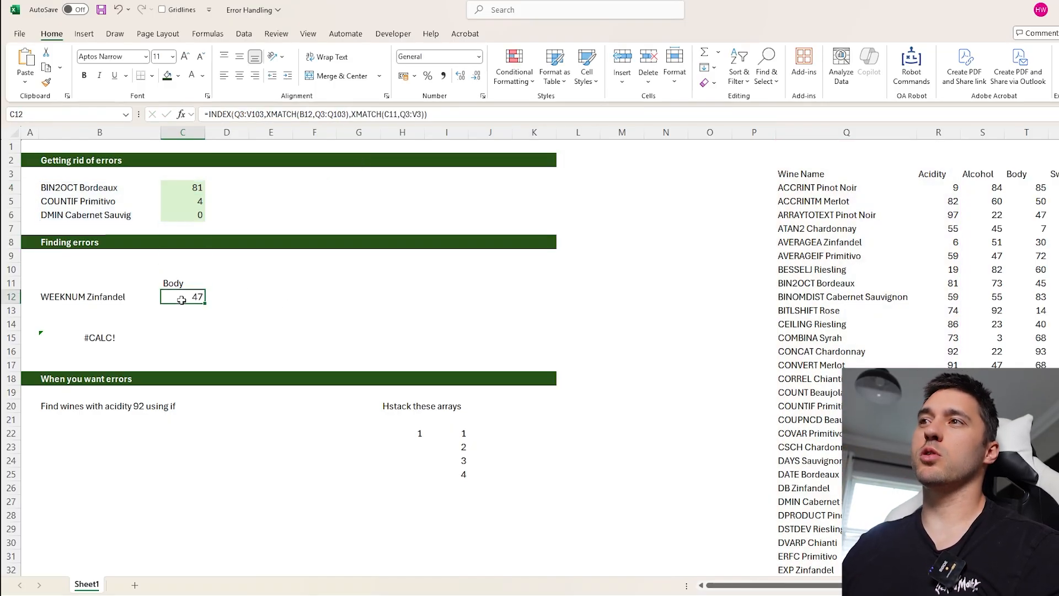
click(325, 112)
key(ctrl+Return)
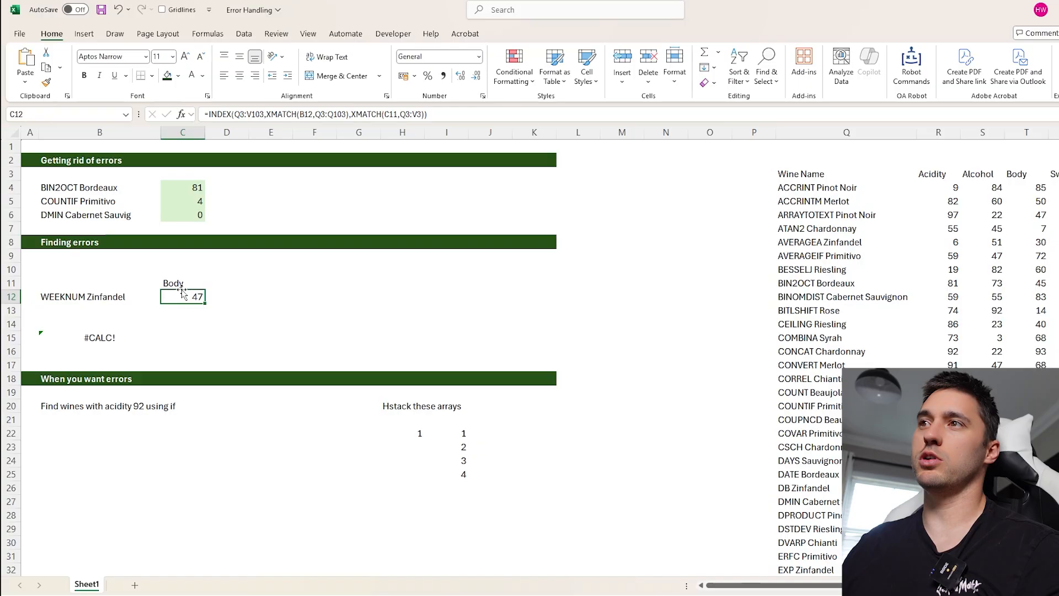
click(118, 295)
click(187, 288)
click(198, 295)
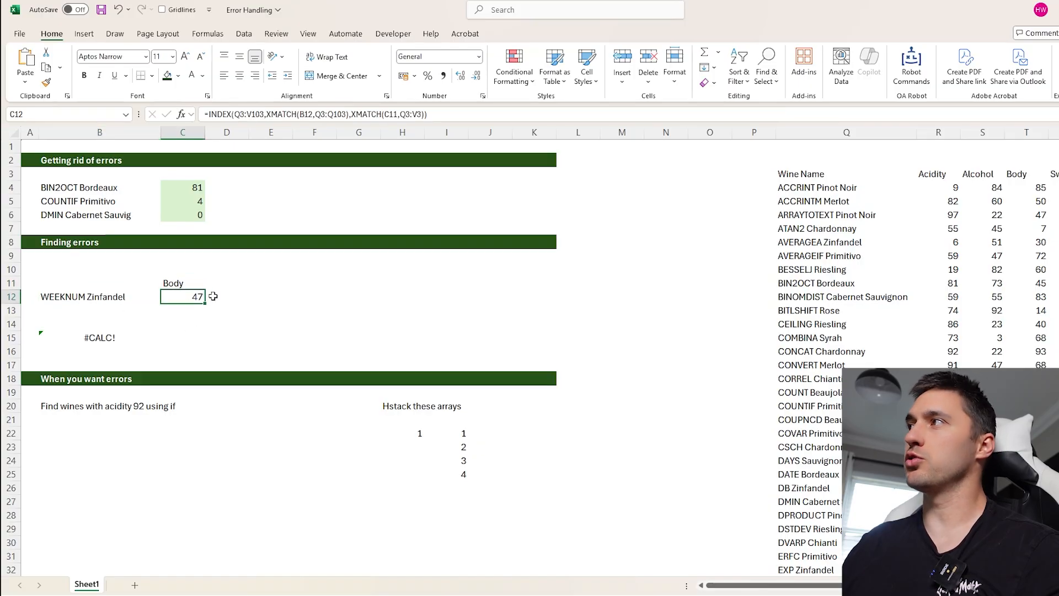
- Check the wine-table ranges and nested XMATCH arguments referenced by C12's INDEX formula without editing it
key(F2)
scroll(664, 251, right, 3)
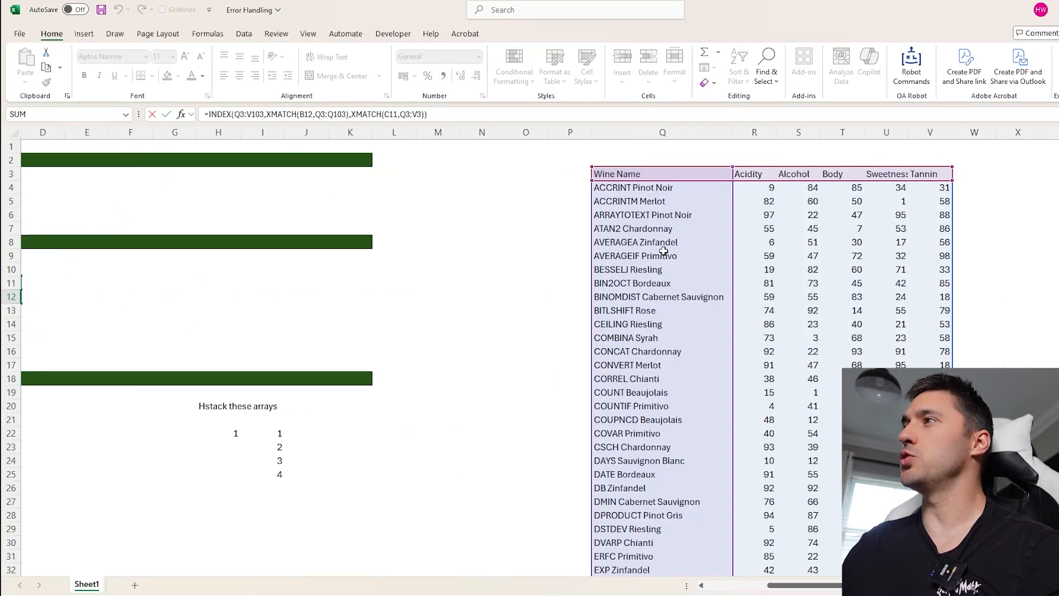
scroll(629, 328, left, 3)
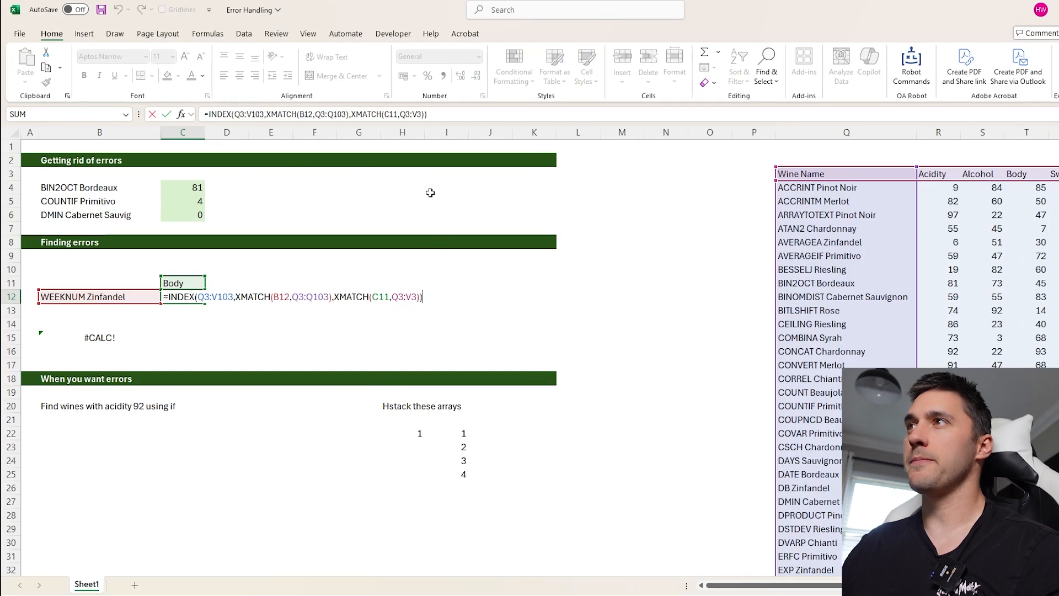
drag(222, 115, 439, 114)
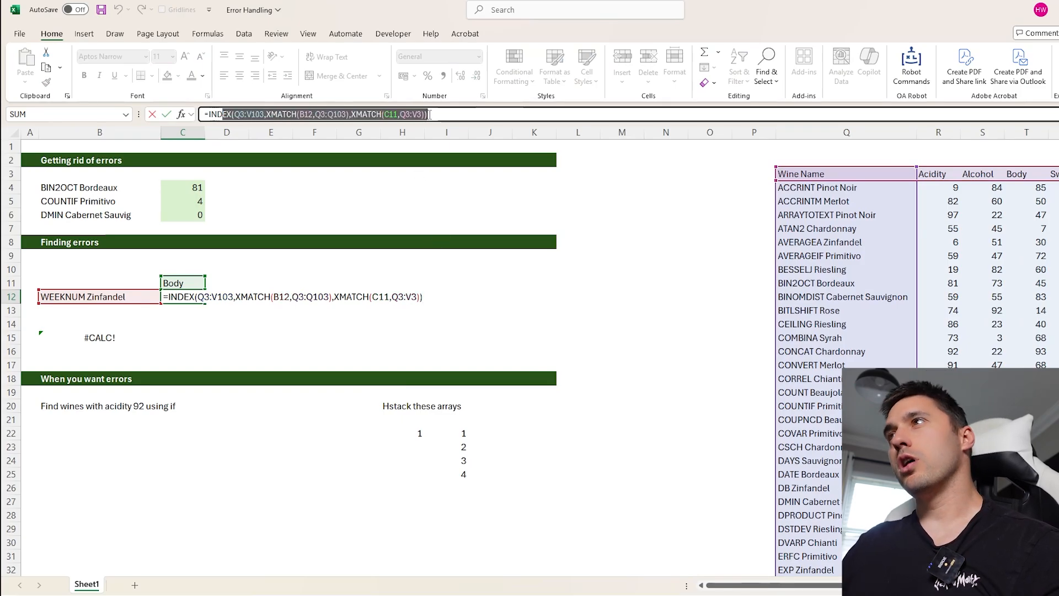
click(431, 113)
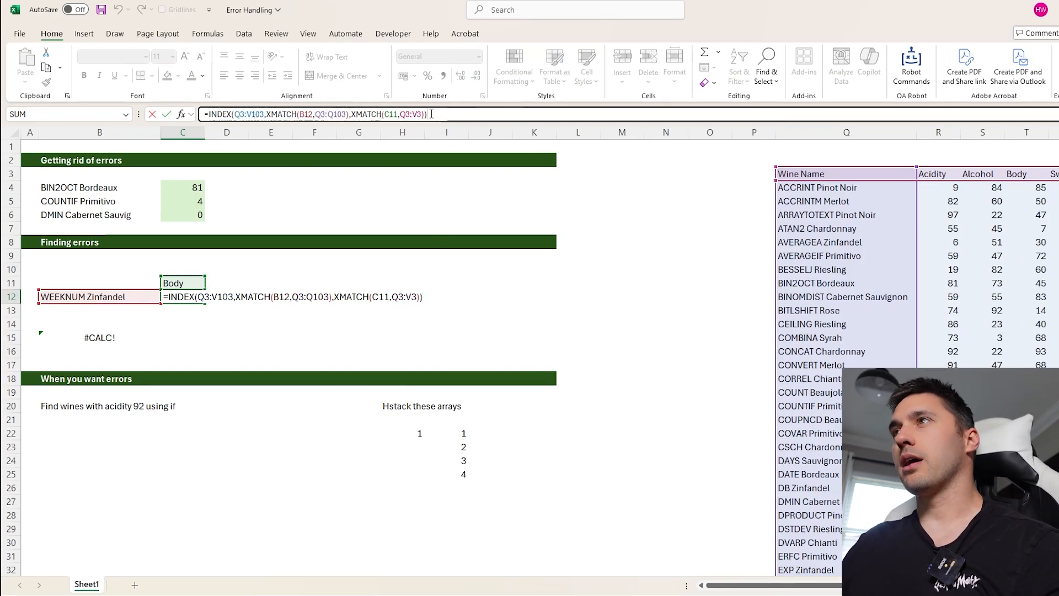
click(309, 115)
click(192, 300)
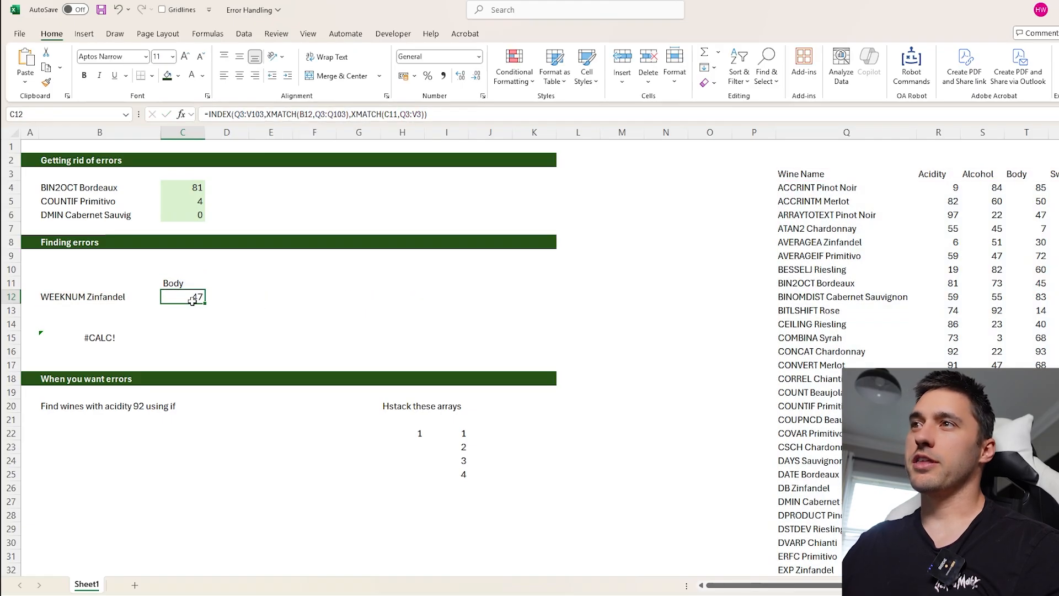
- Trace the precedents of C12 and follow the arrows to its lookup cells and the wine table
click(208, 34)
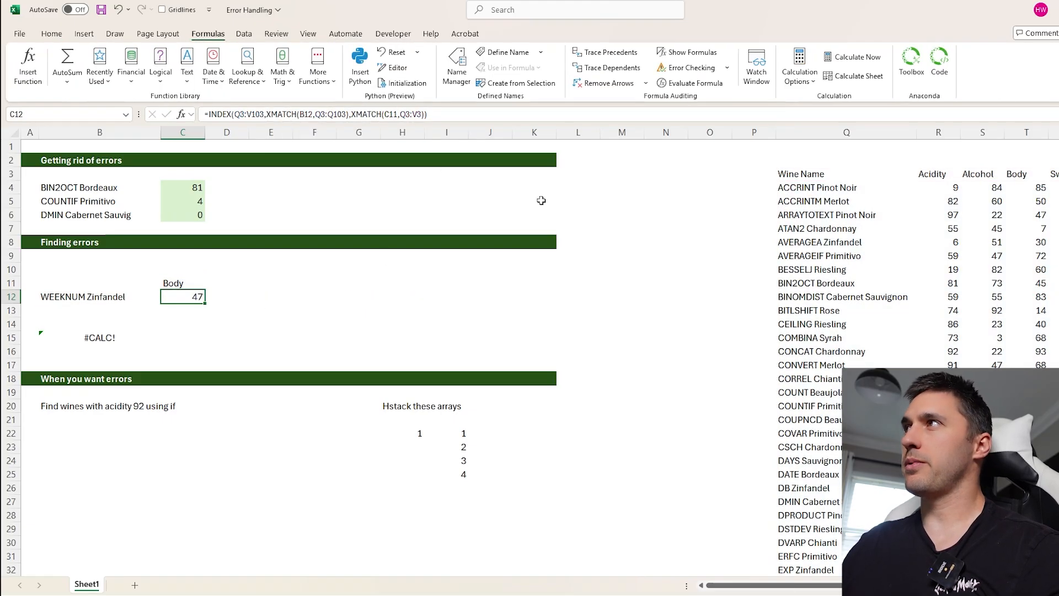
click(612, 54)
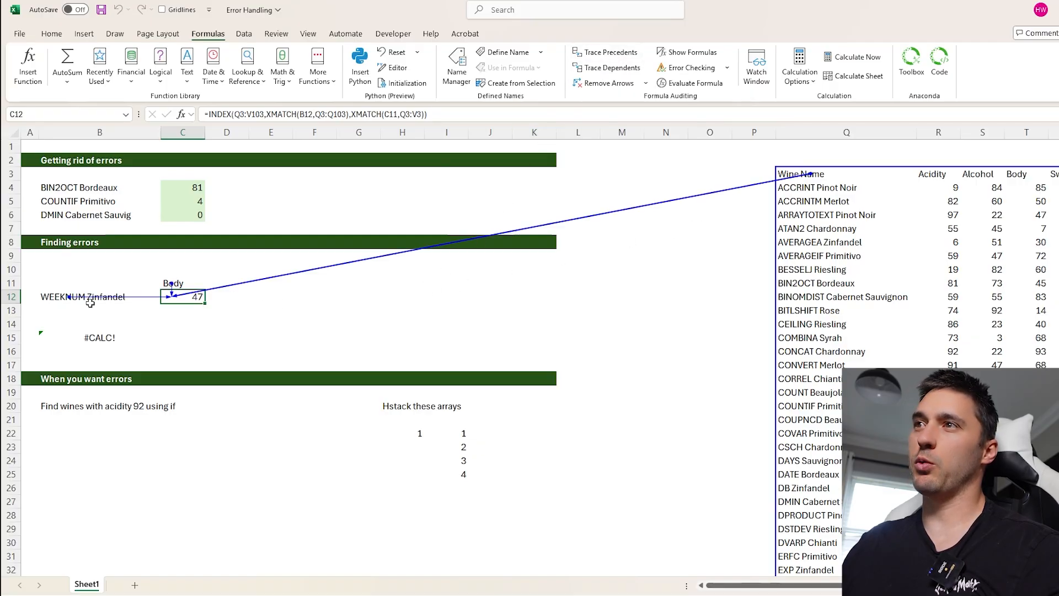
scroll(728, 268, right, 3)
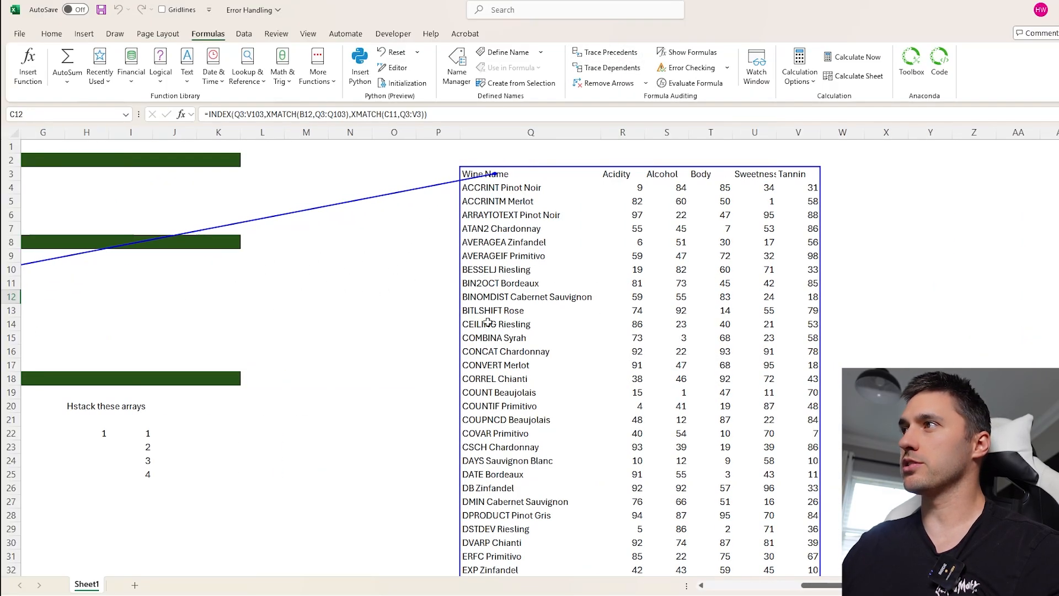
scroll(620, 349, left, 3)
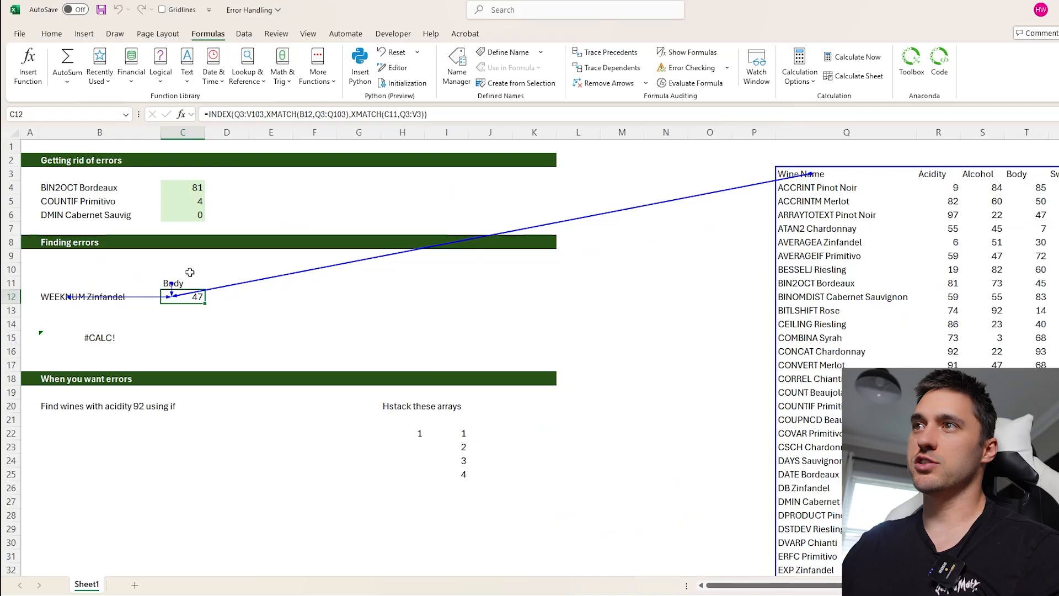
- Trace the dependents of B12, then remove the tracing arrows
click(149, 297)
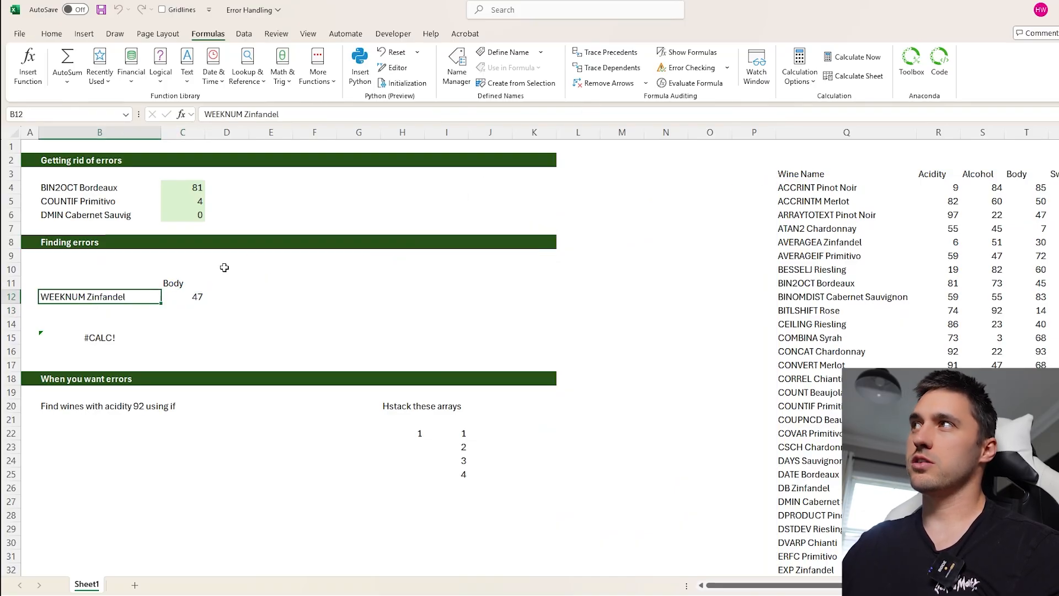
click(610, 67)
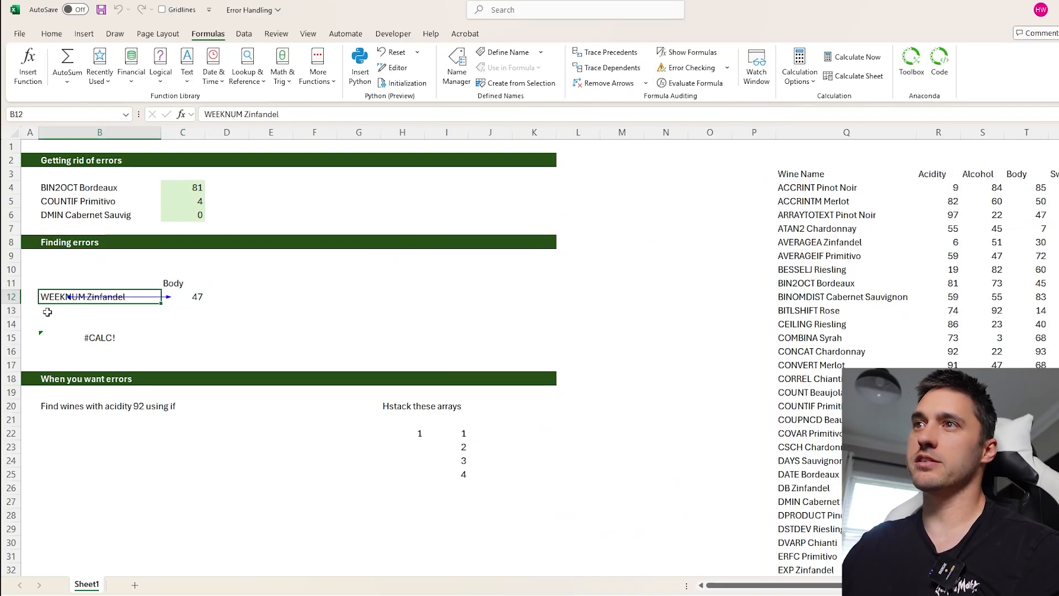
click(190, 294)
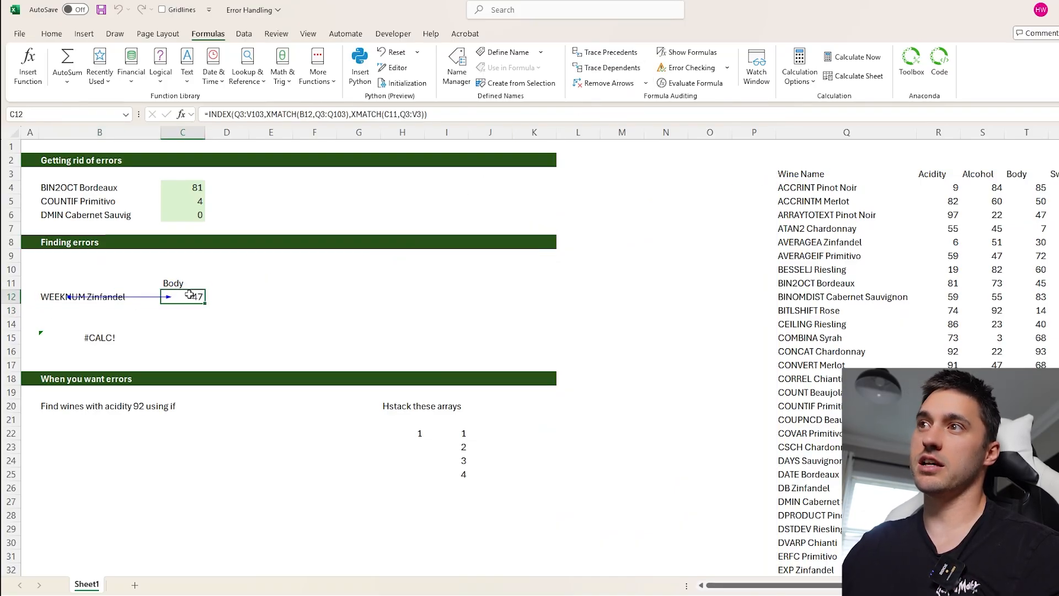
click(65, 296)
click(607, 83)
key(Right)
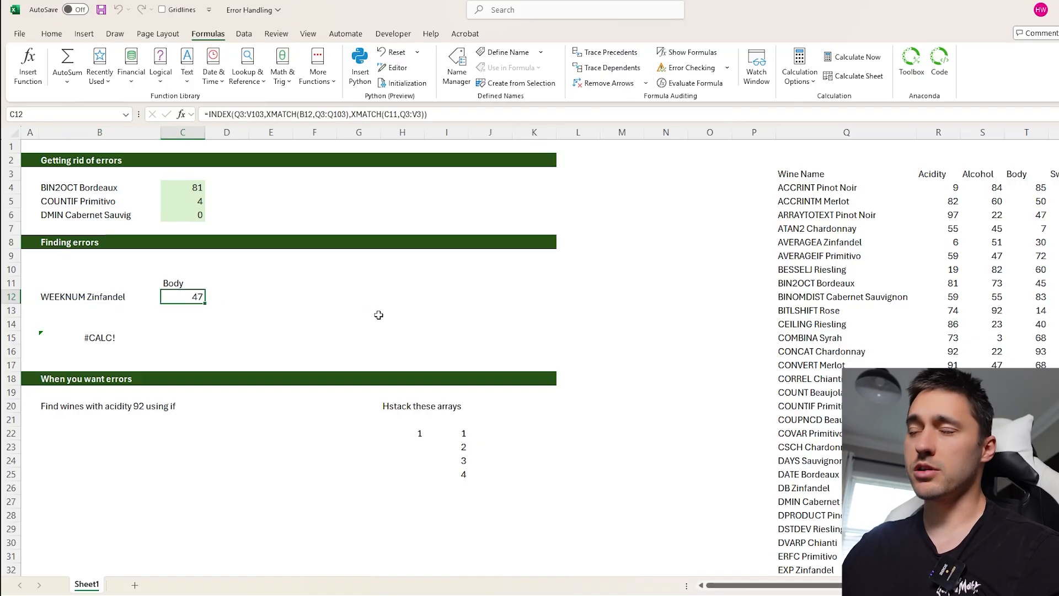
- Step through C12's INDEX formula with Evaluate Formula until it is fully resolved, then close the evaluation
click(698, 84)
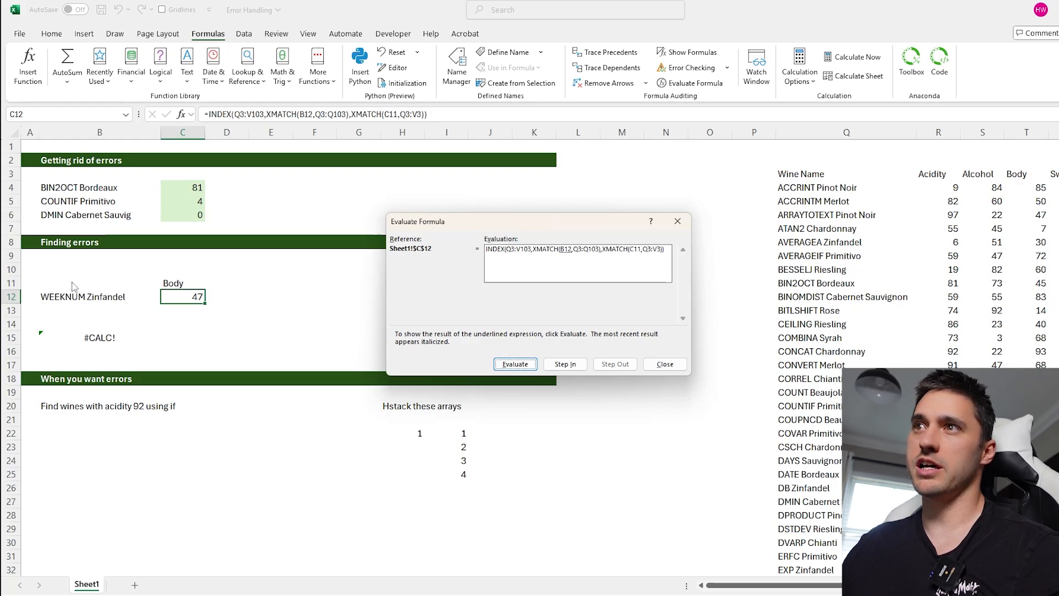
click(515, 365)
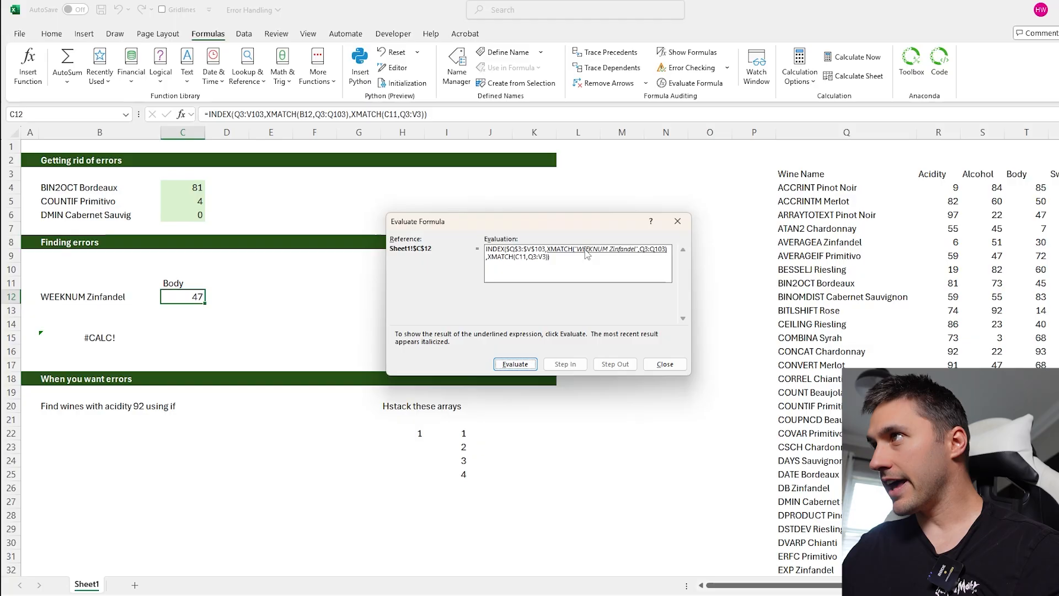
click(515, 364)
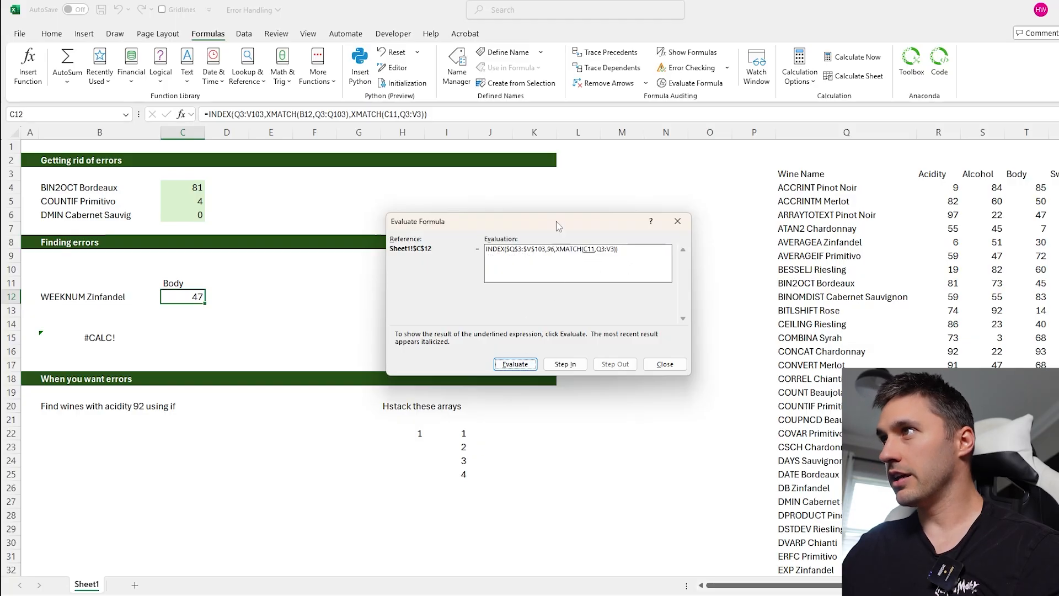
click(525, 365)
click(527, 367)
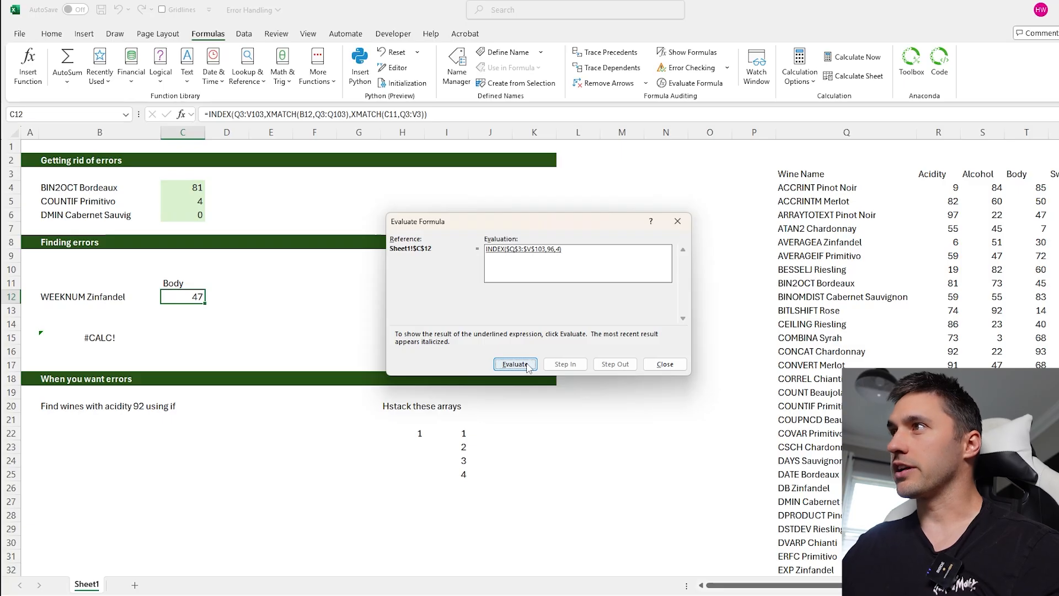
key(Return)
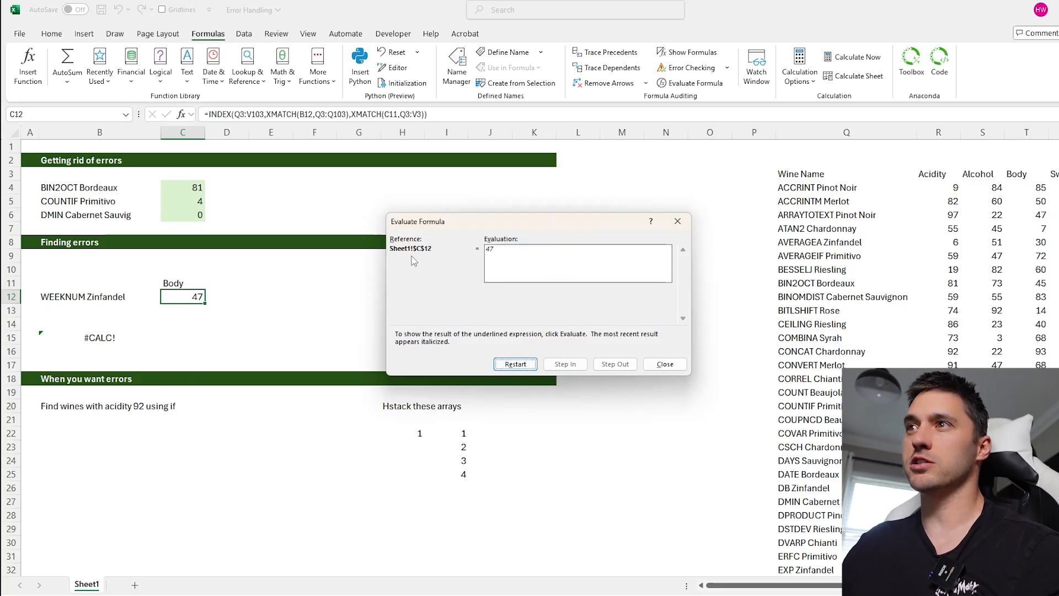
click(677, 221)
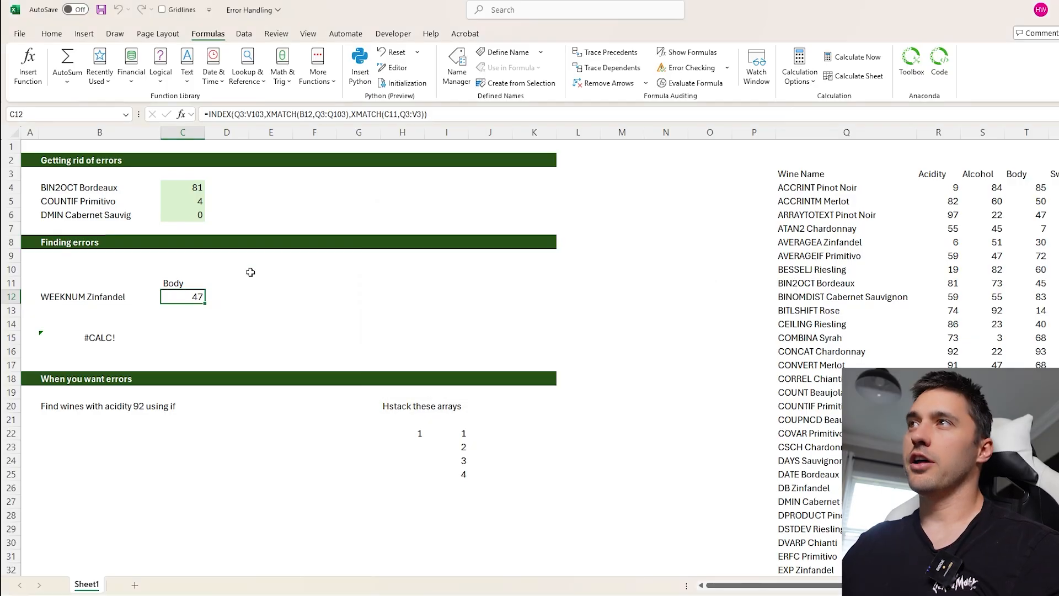
- Preview the results of Q3:Q103 and XMATCH(B12,Q3:Q103) inside C12's formula, then leave it without changes
click(333, 114)
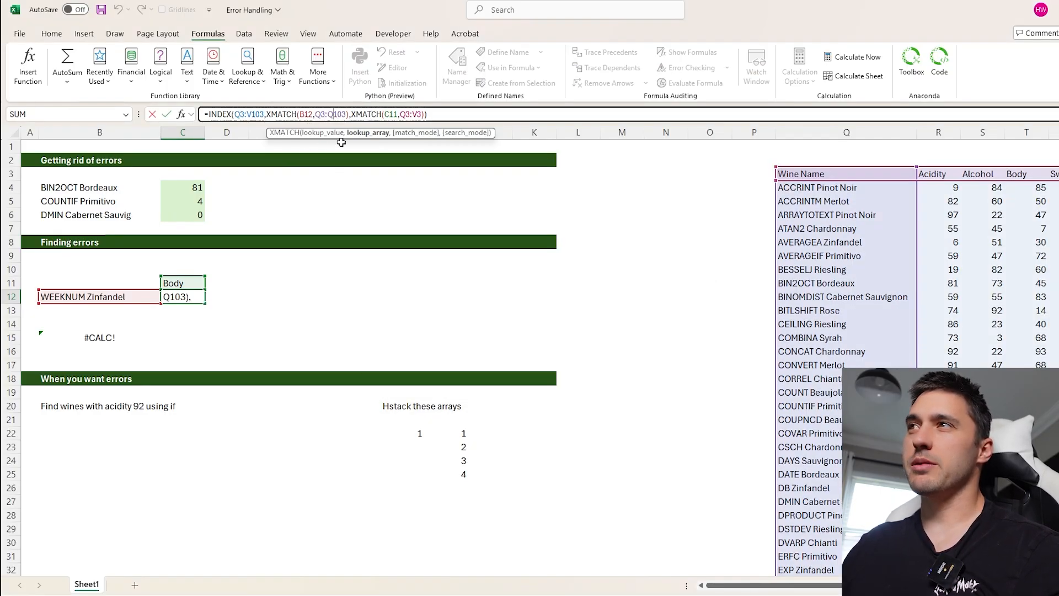
drag(346, 114, 325, 114)
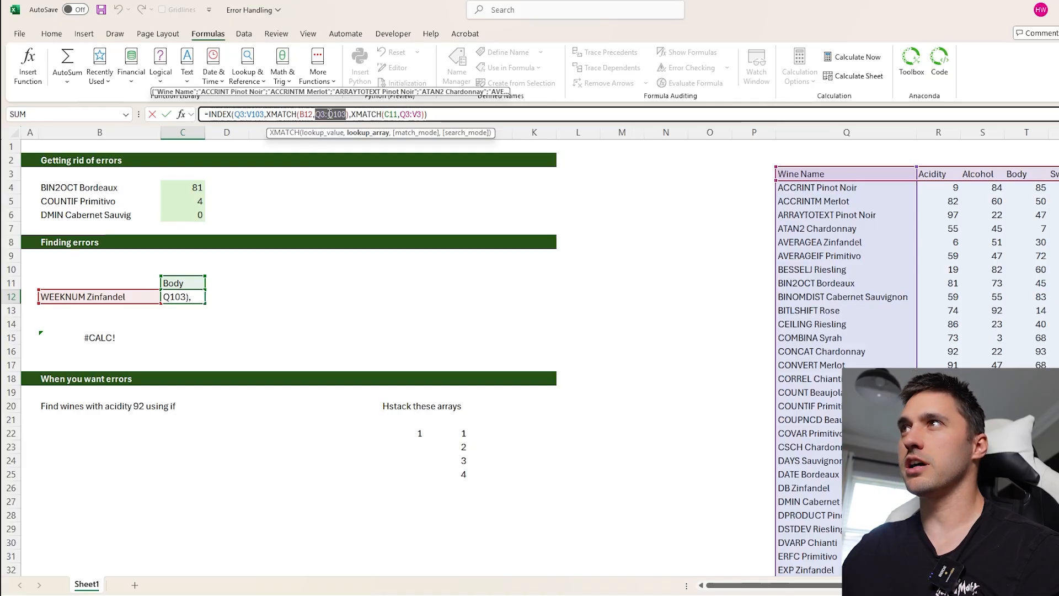
drag(314, 114, 300, 114)
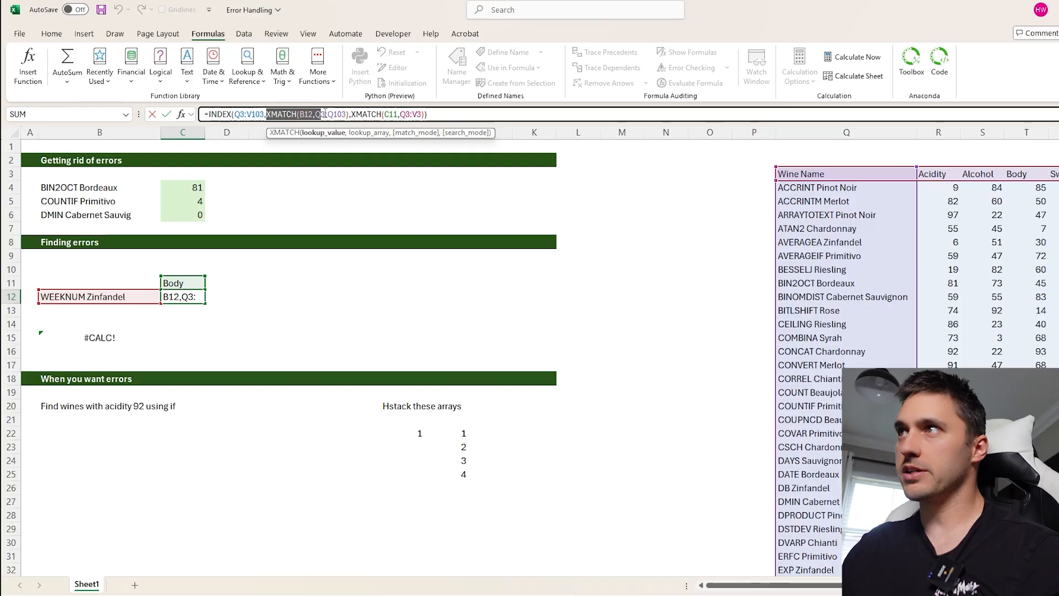
click(350, 115)
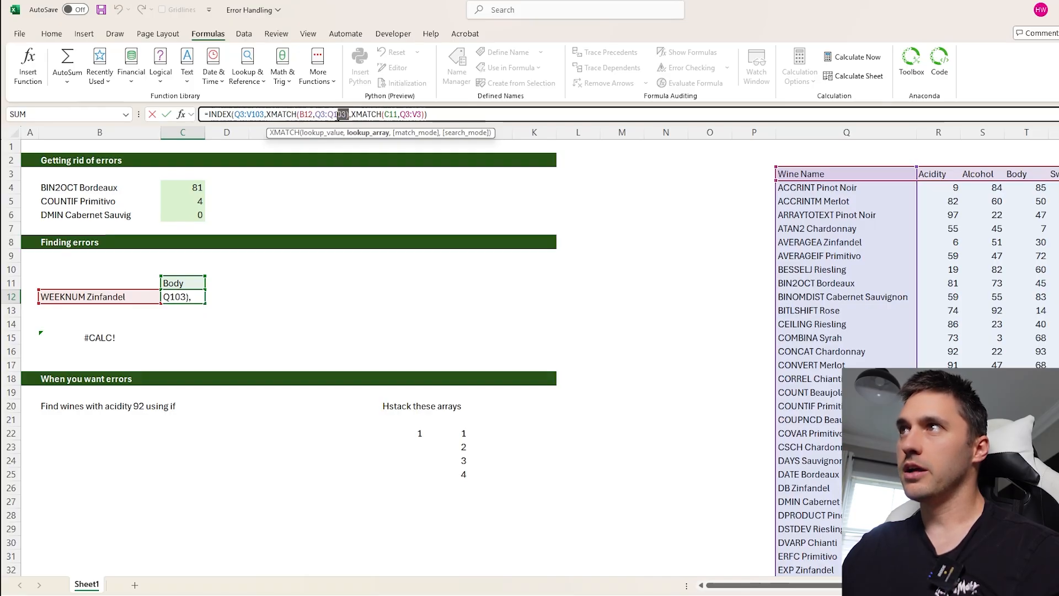
drag(350, 114, 267, 114)
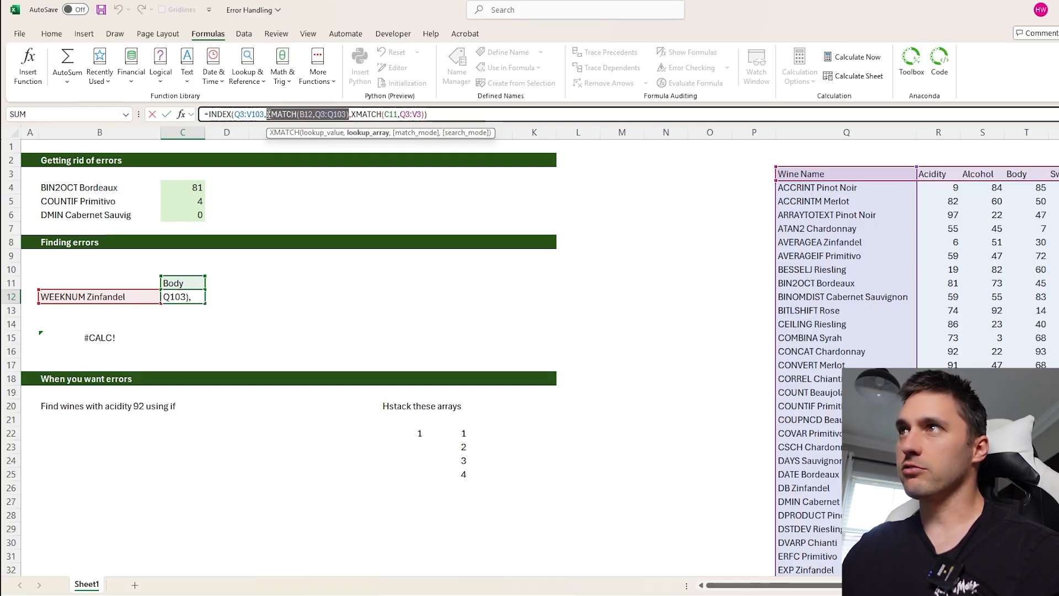
key(Escape)
- Break C12's formula by adding a comma before B12, making the first match XMATCH(,B12,Q3:Q103)
click(304, 115)
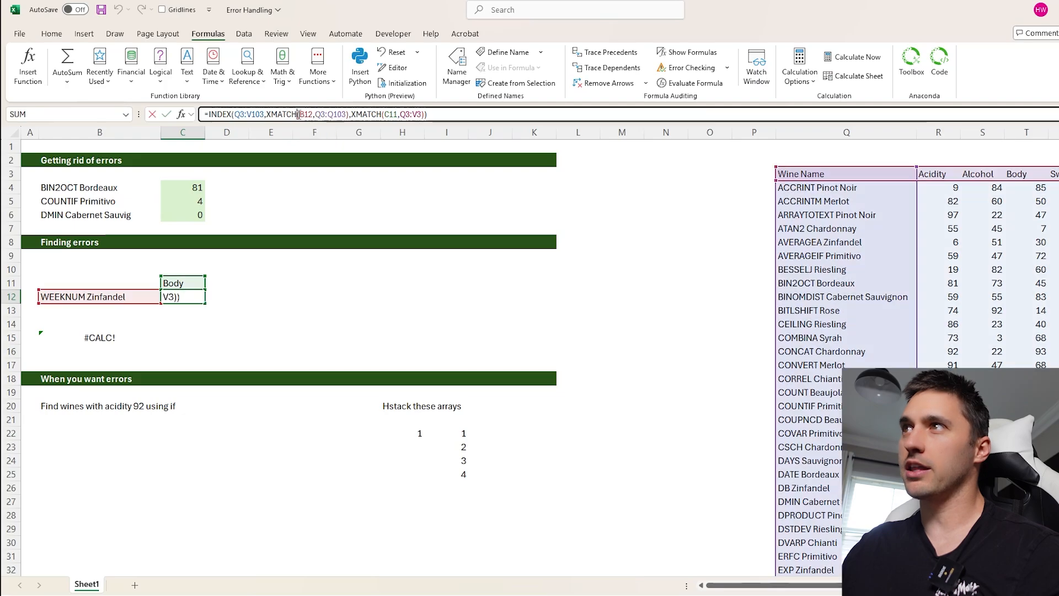
text(,)
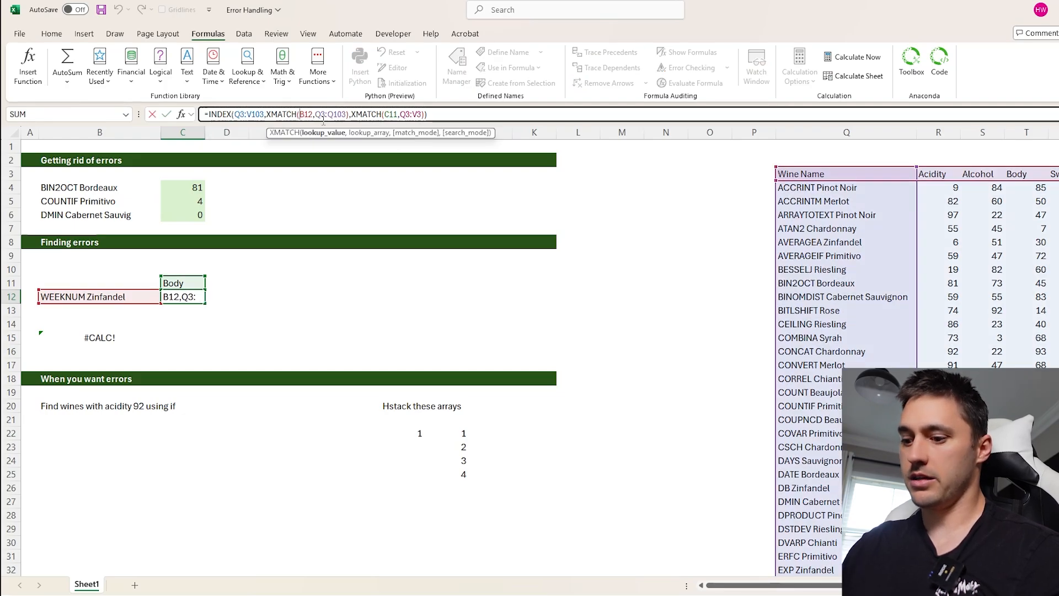
key(Return)
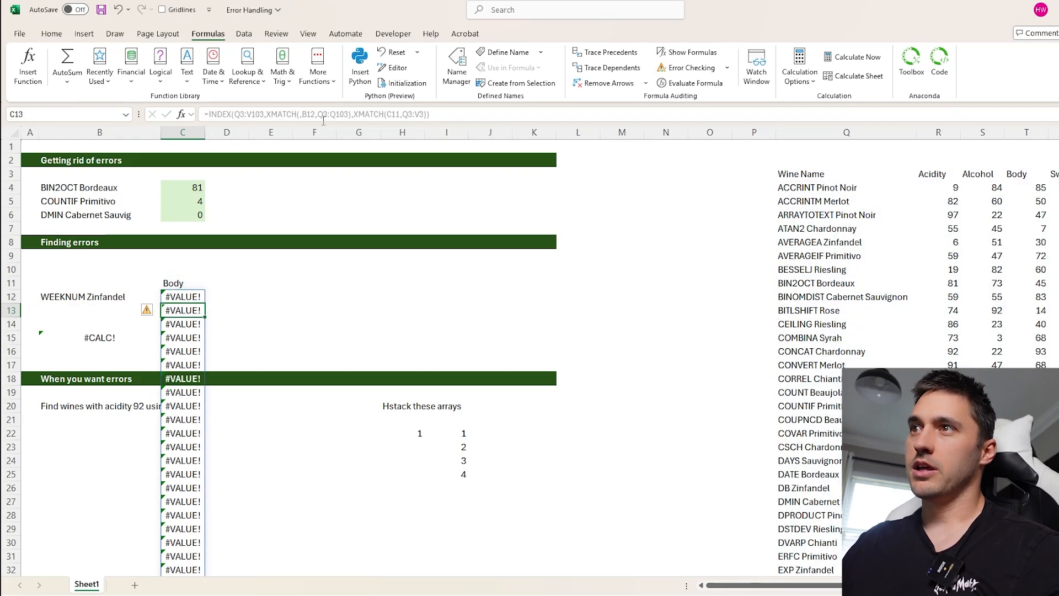
- Preview the Q3:V103 and XMATCH(,B12,Q3:Q103) parts of C12's formula to locate the error
click(182, 298)
click(223, 114)
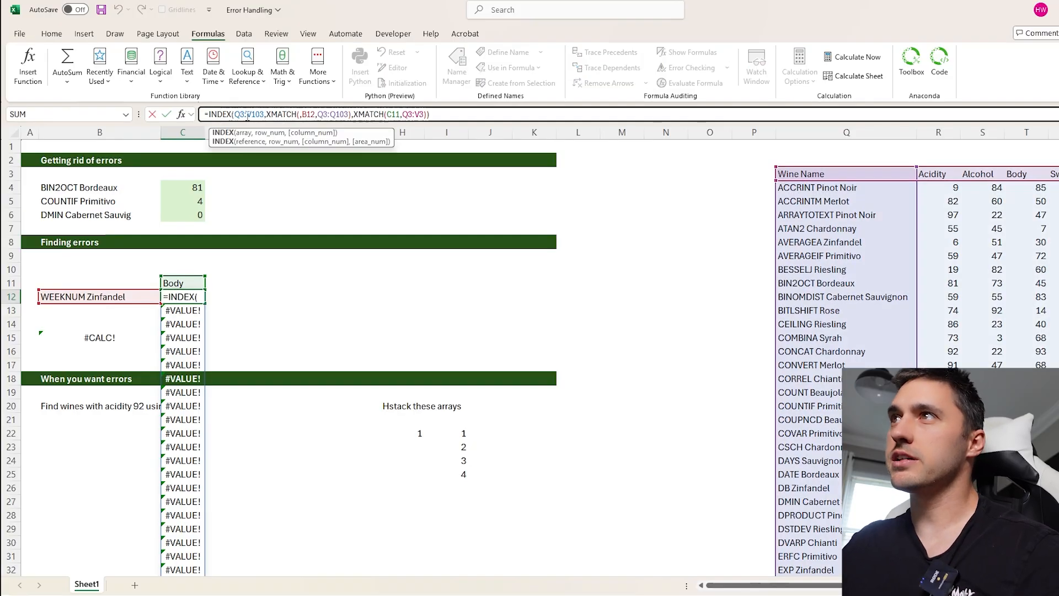
double_click(248, 114)
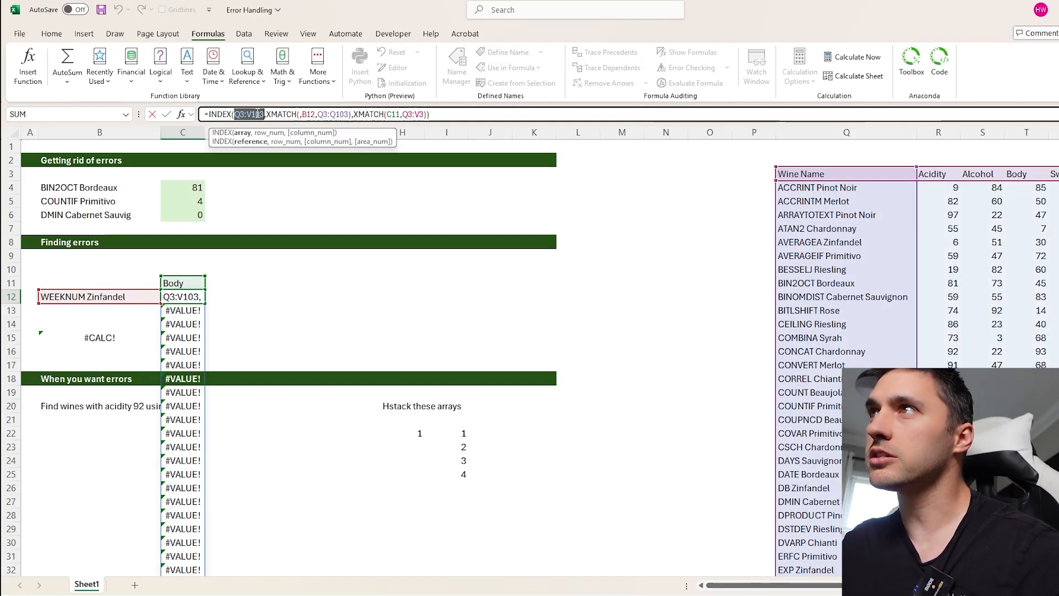
drag(266, 115, 351, 114)
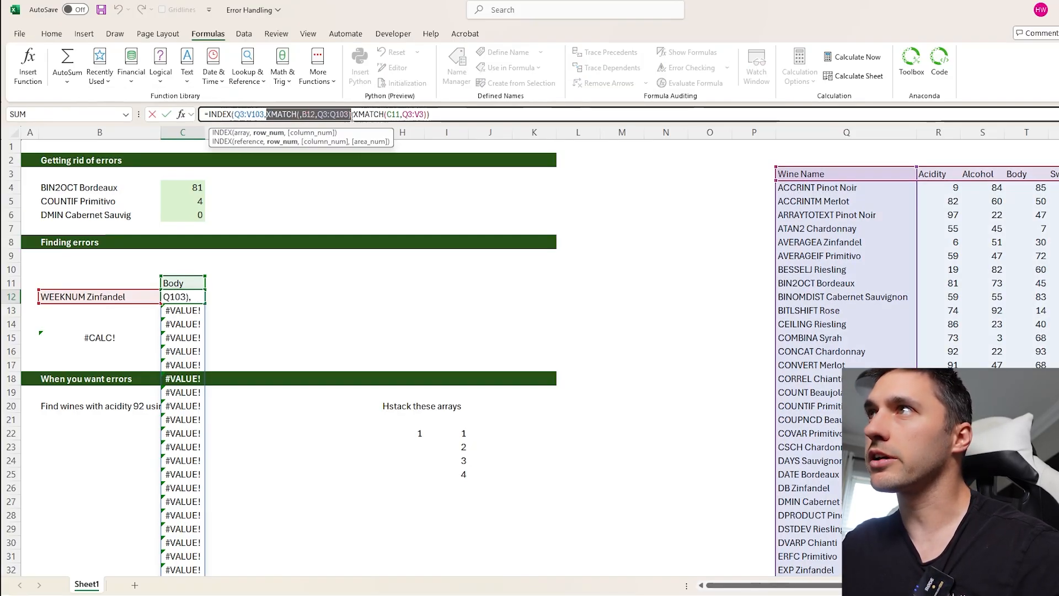
- Fix C12's formula by removing the extra comma before B12, making the first match XMATCH(B12,Q3:Q103)
click(317, 114)
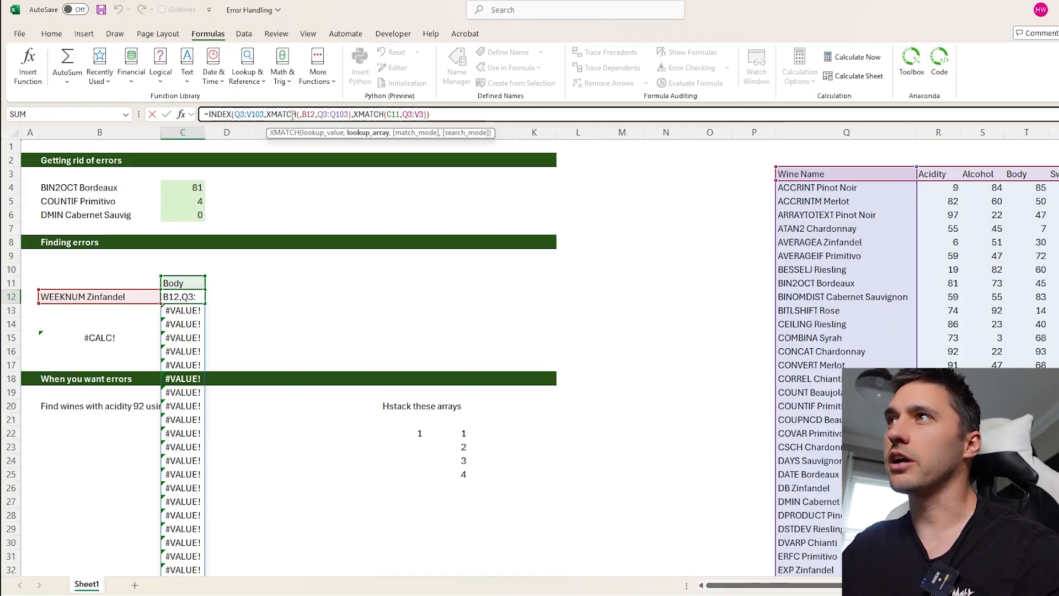
click(301, 115)
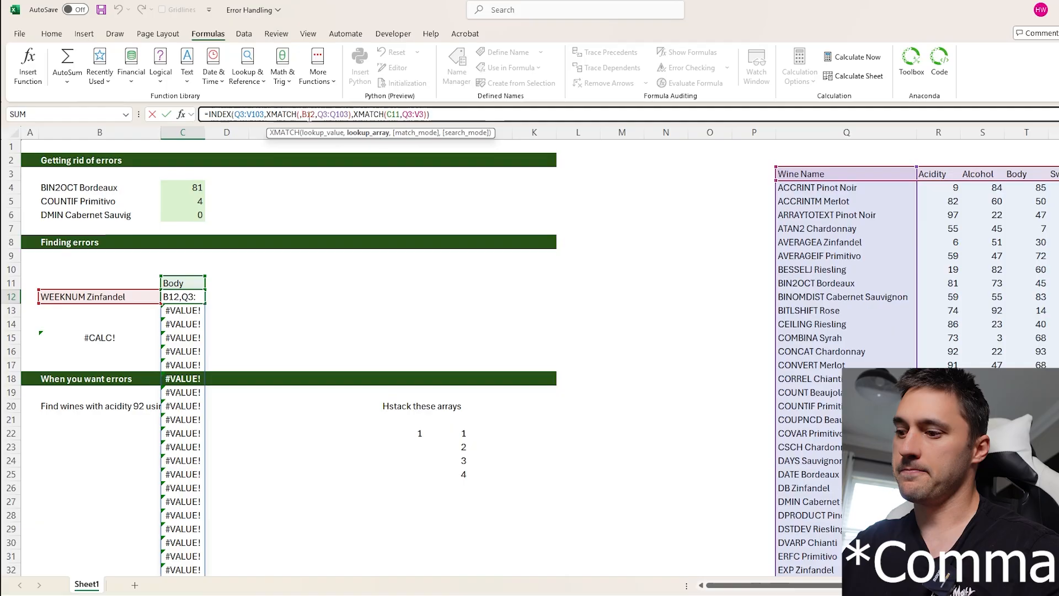
key(Delete)
key(Return)
key(Up)
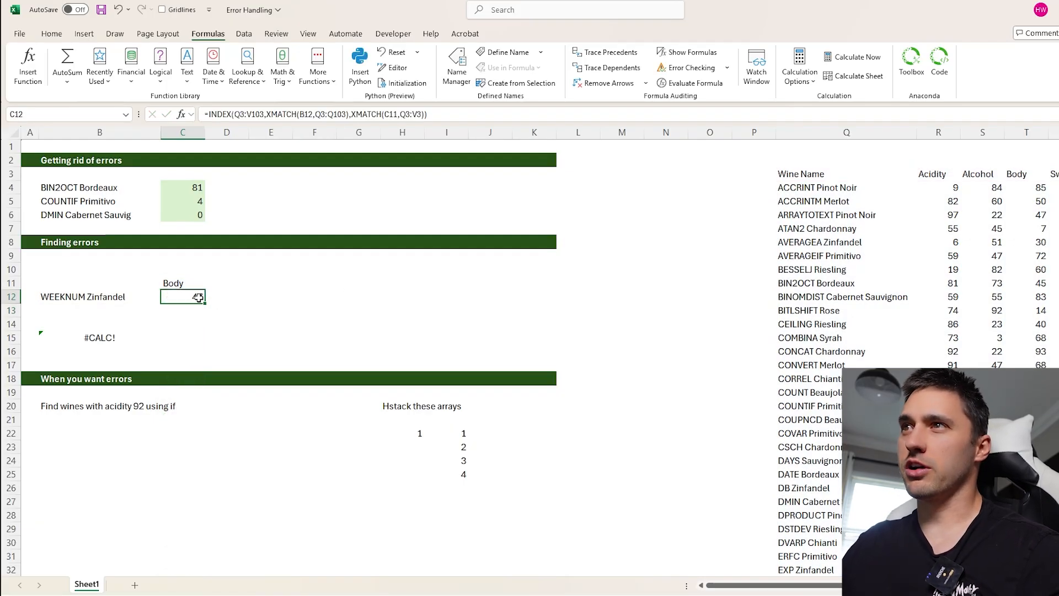
- Preview the array, row_num and column_num arguments of C12's INDEX formula using its argument hints, then leave the formula unchanged
click(241, 113)
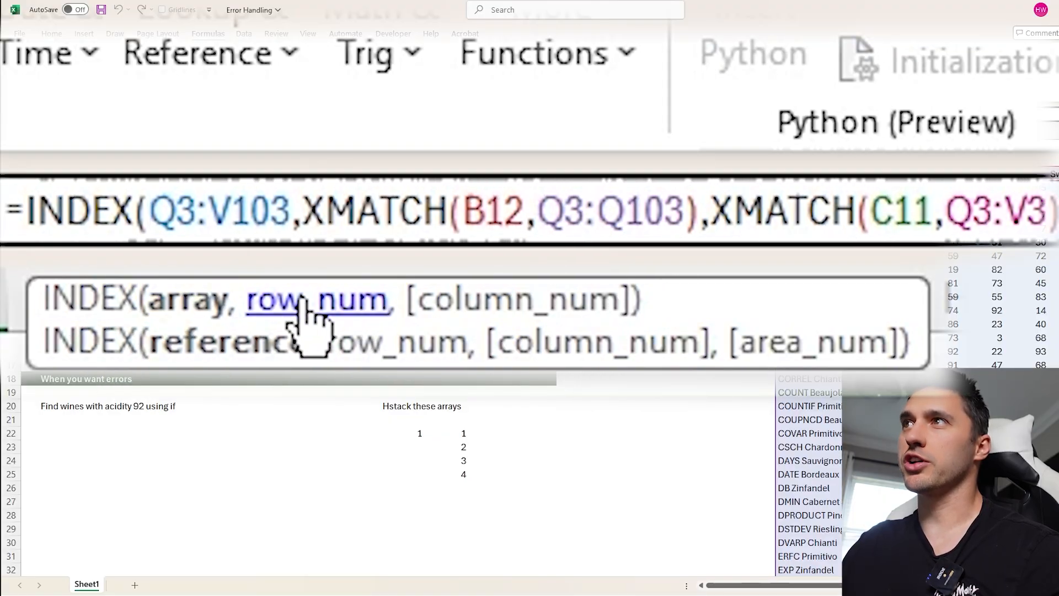
click(303, 305)
click(189, 304)
click(417, 313)
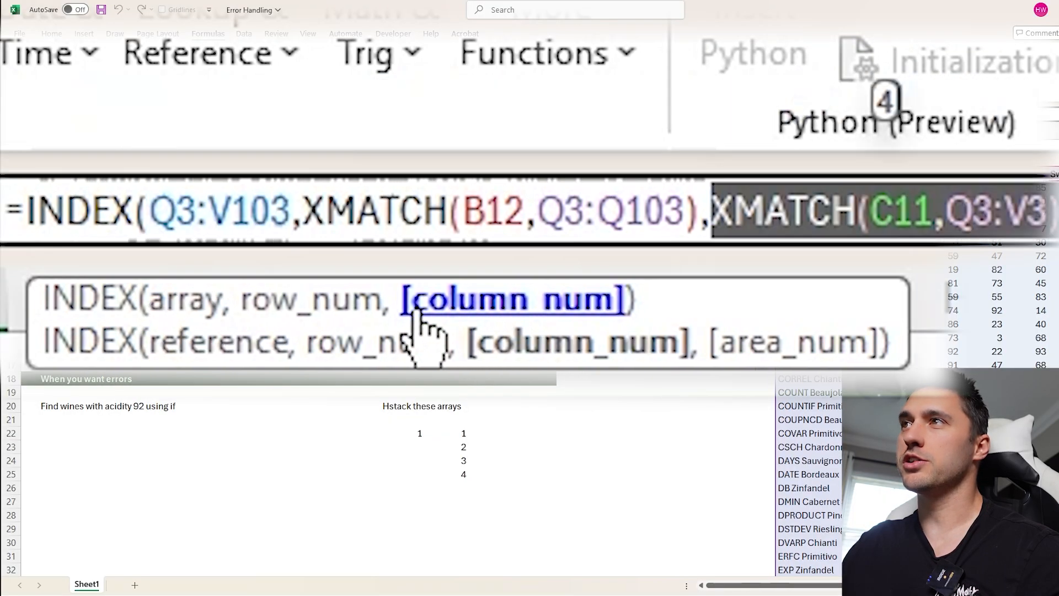
click(323, 307)
click(212, 304)
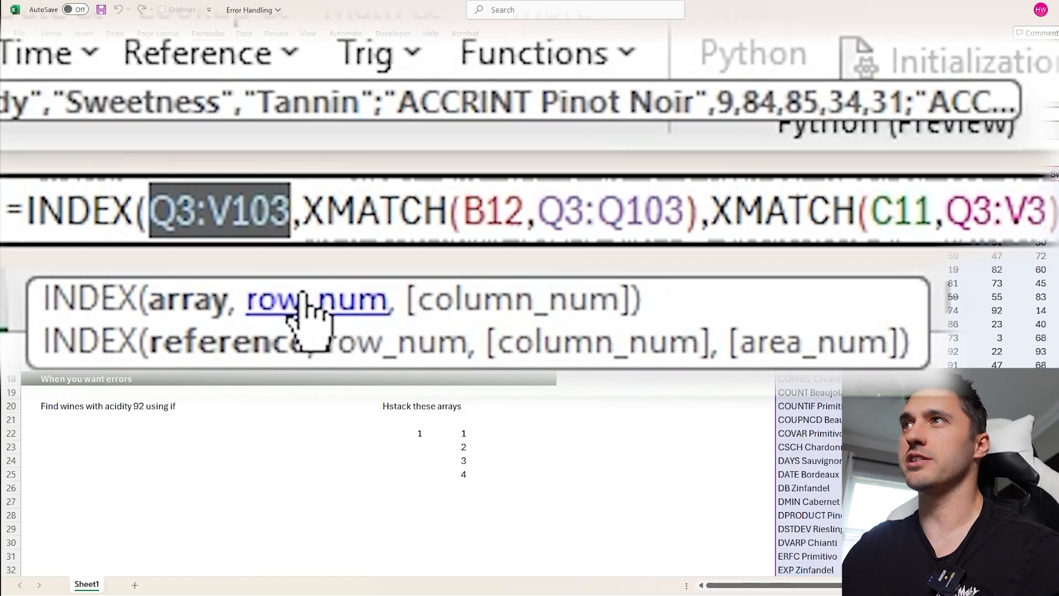
click(318, 309)
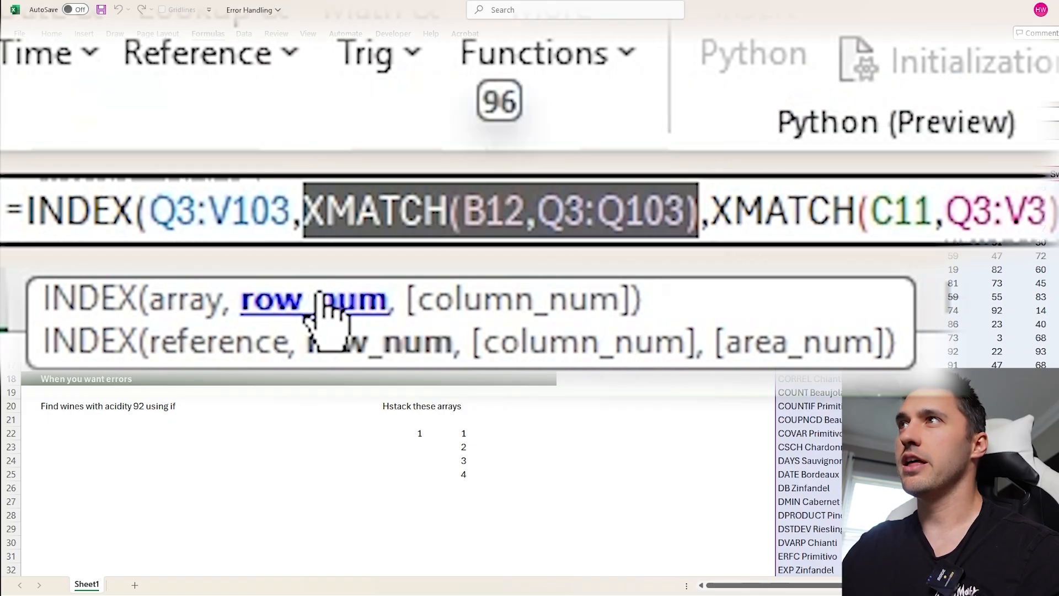
click(497, 305)
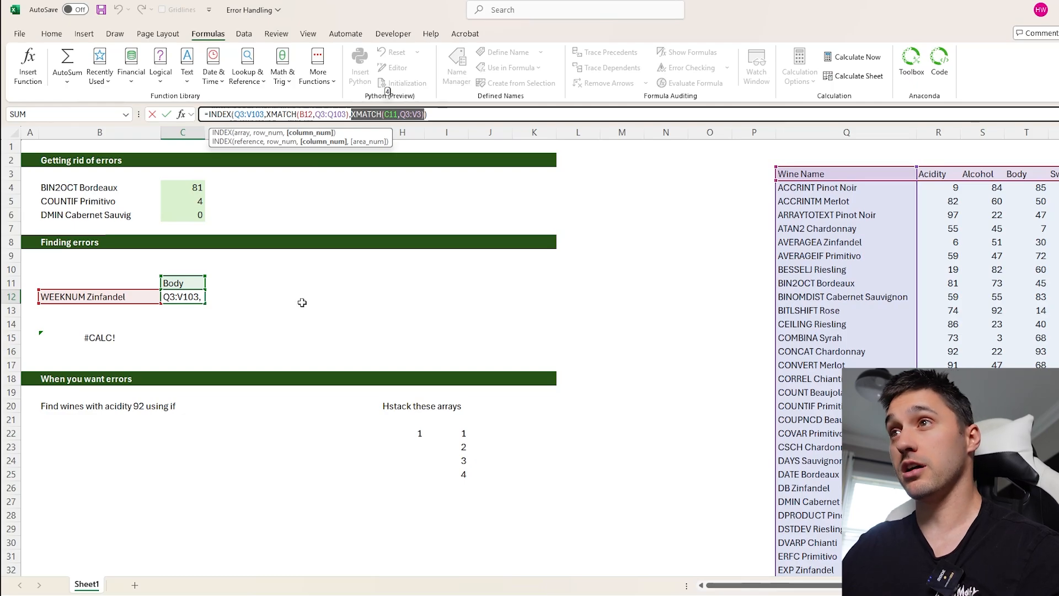
key(ctrl+Return)
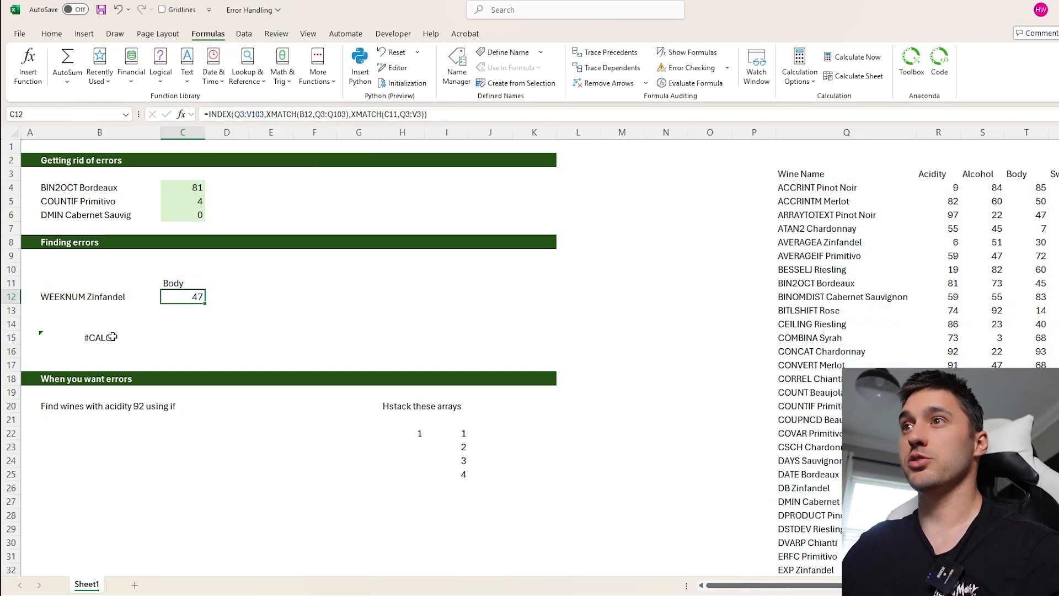
- Expand B15's long LAMBDA formula to full view and highlight each argument of its IF(b+g>0,…) function in turn
click(91, 338)
drag(639, 123, 654, 273)
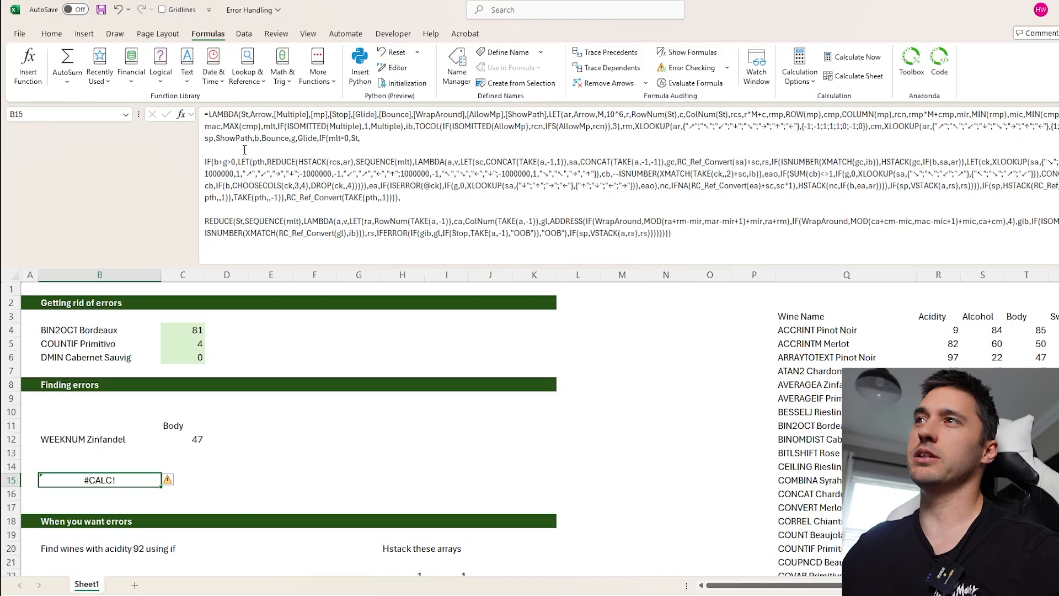
click(325, 144)
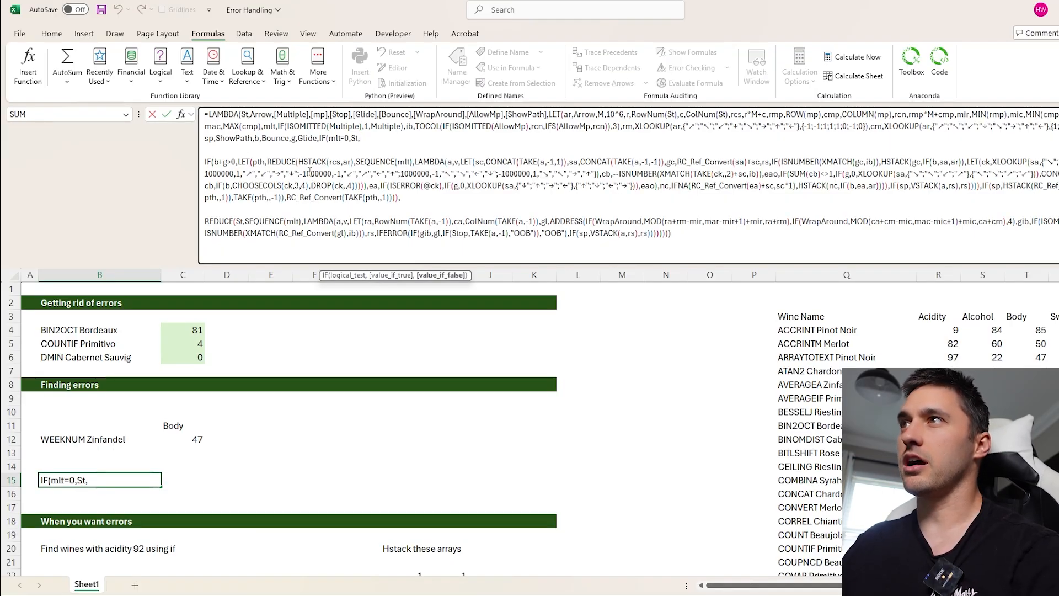
click(218, 163)
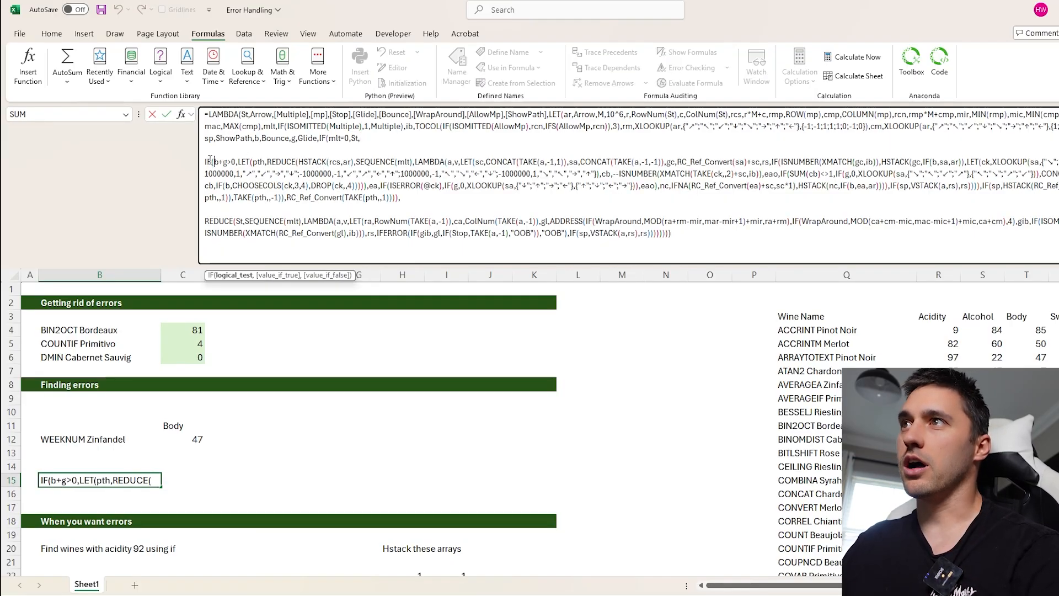
click(238, 281)
click(267, 276)
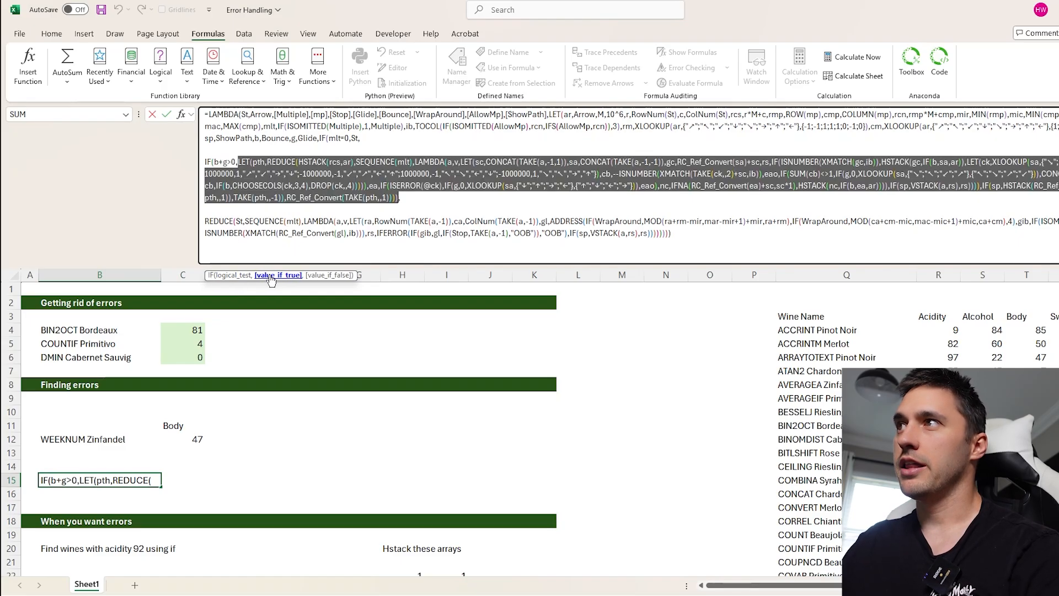
click(337, 275)
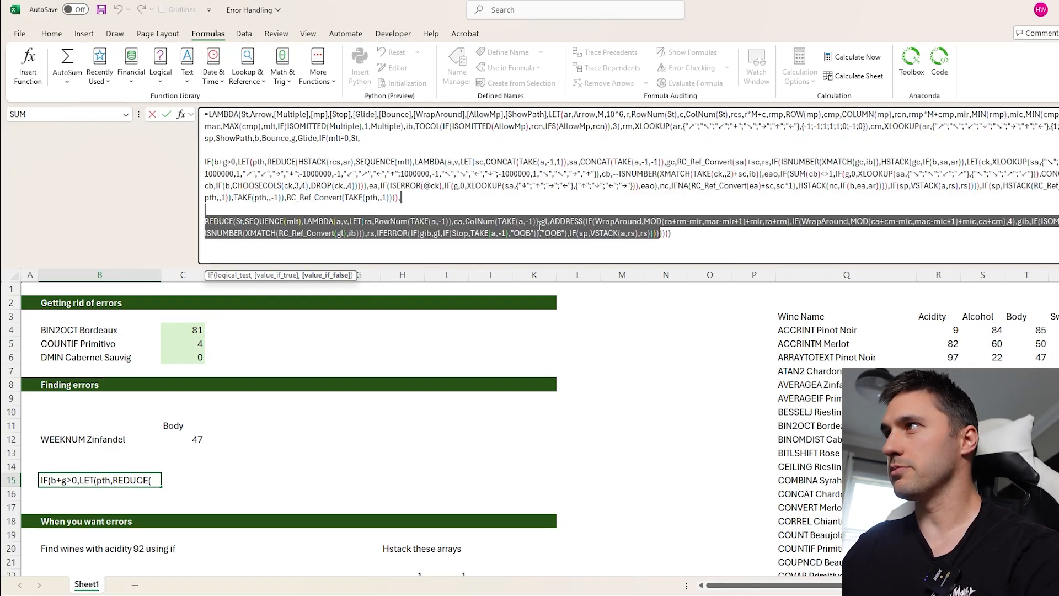
- Highlight the LAMBDA parameters in B15's formula one after another, from Arrow through Bounce, ending with the LET calculation
click(243, 114)
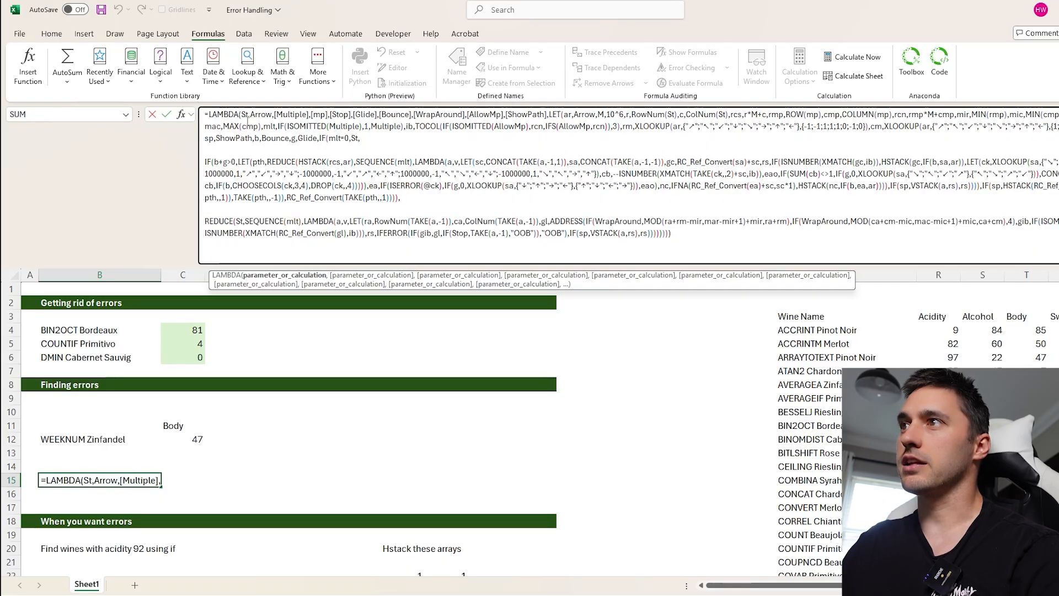
click(364, 275)
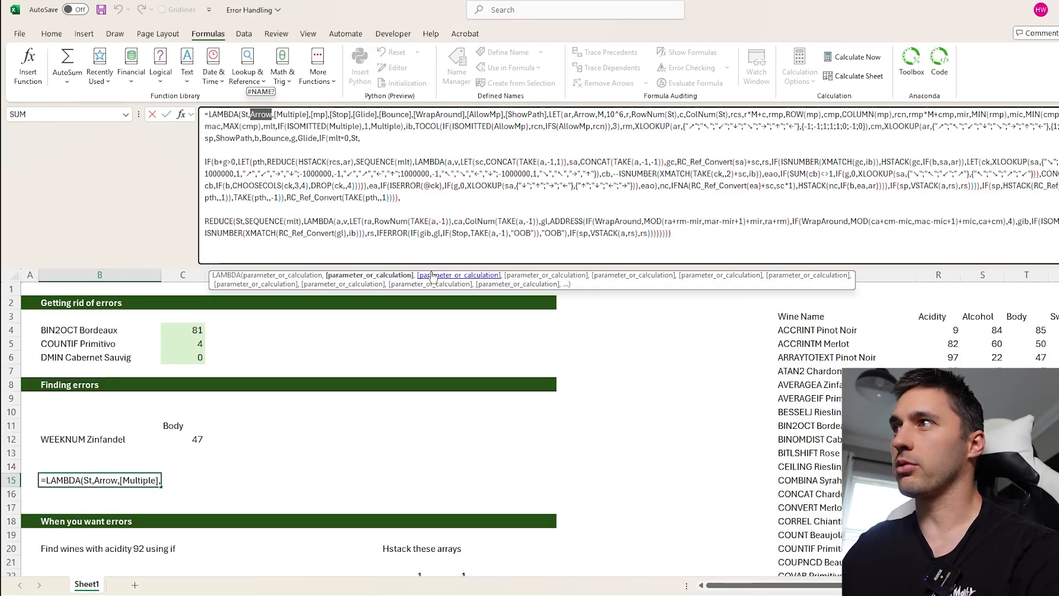
click(458, 275)
click(546, 275)
click(634, 275)
click(698, 276)
click(798, 276)
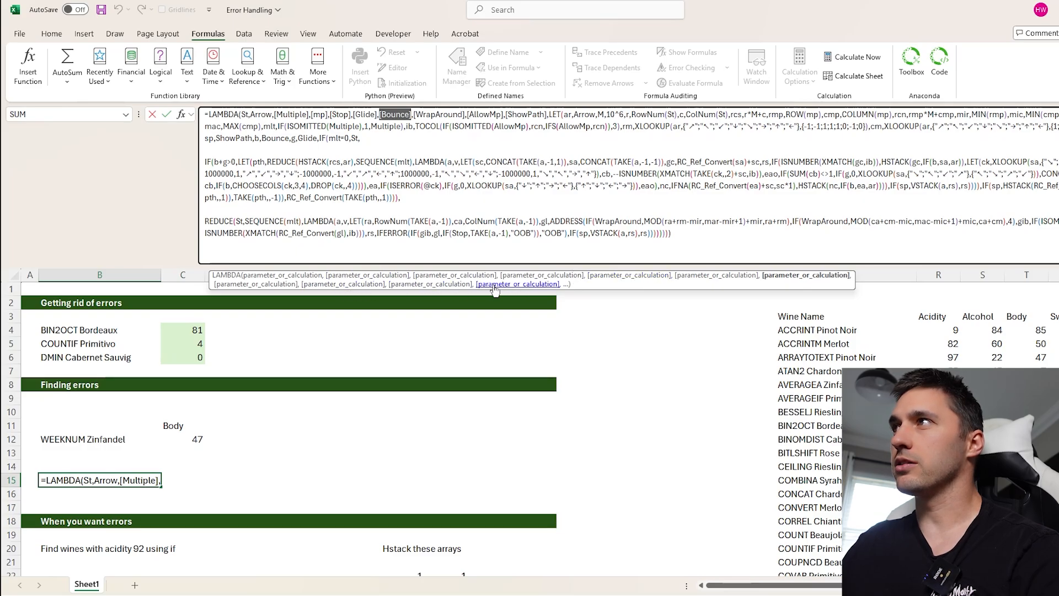
click(517, 284)
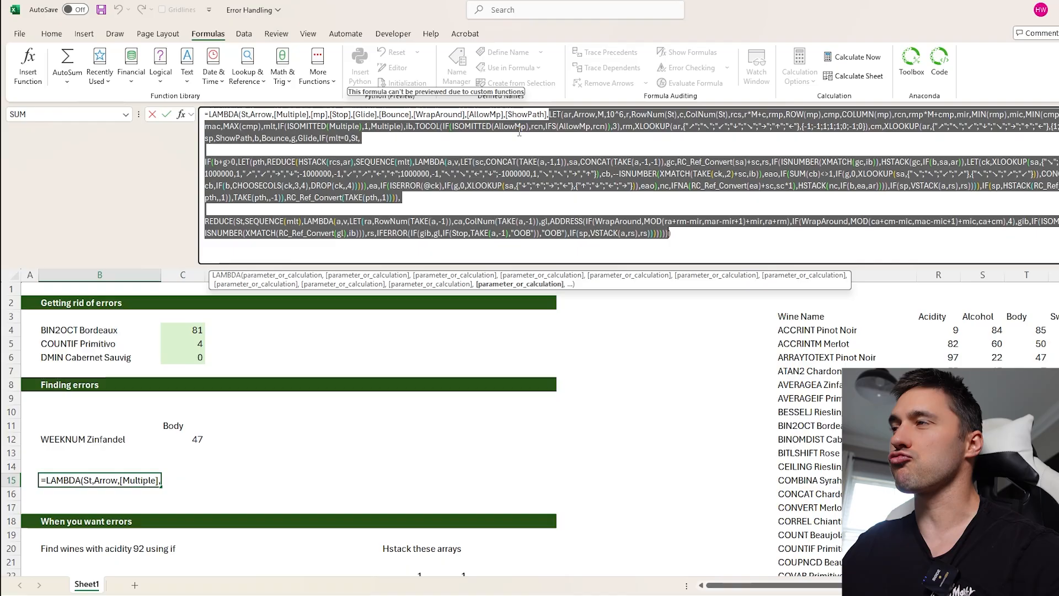
- Highlight successive name and value arguments of the LET function in B15's formula, from Arrow and M up to mir
click(565, 114)
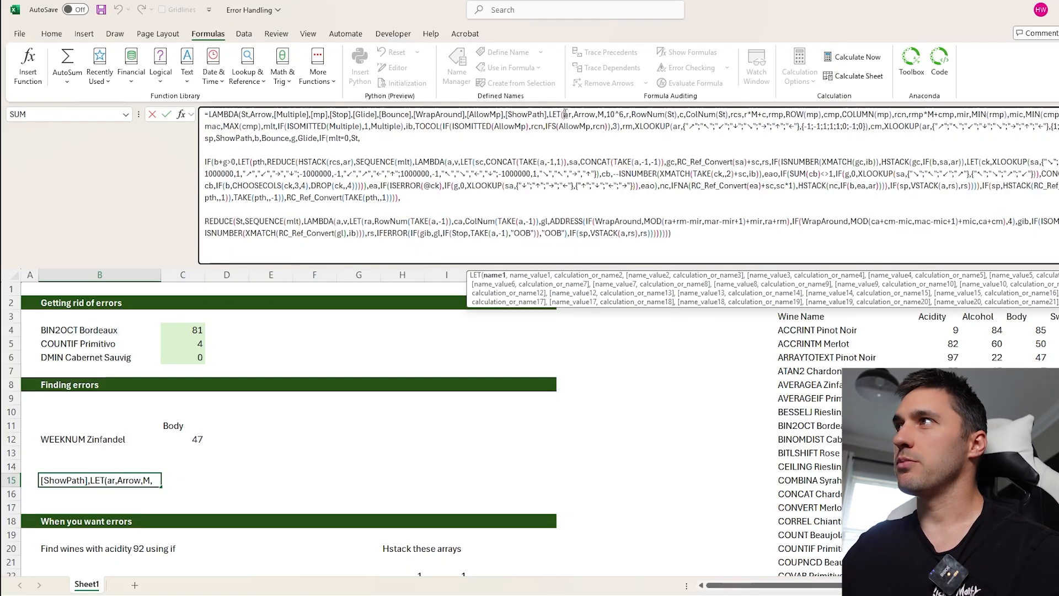
click(527, 275)
click(584, 275)
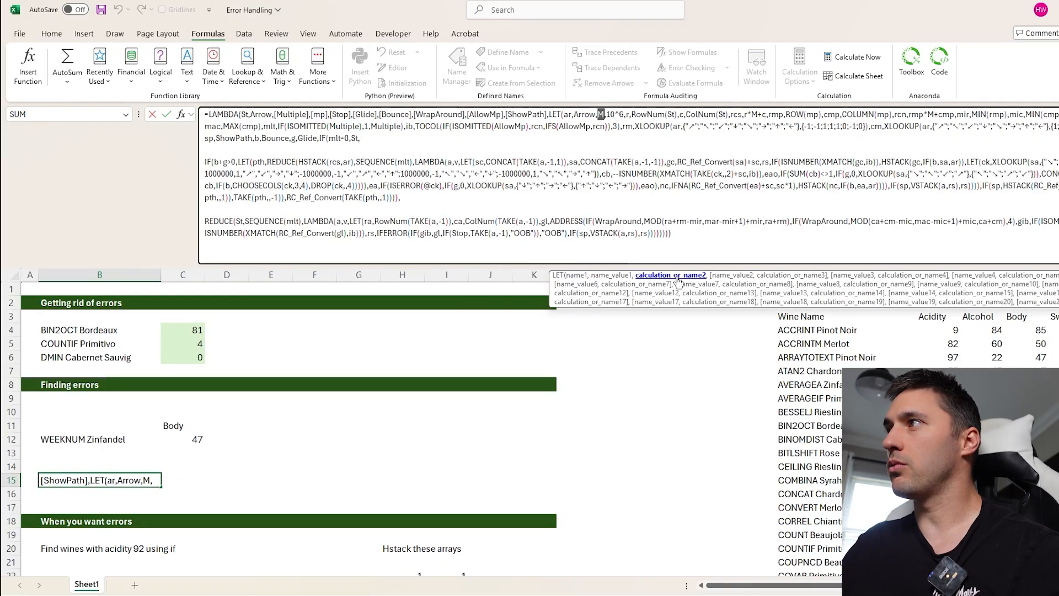
click(733, 276)
click(784, 277)
click(850, 277)
click(898, 282)
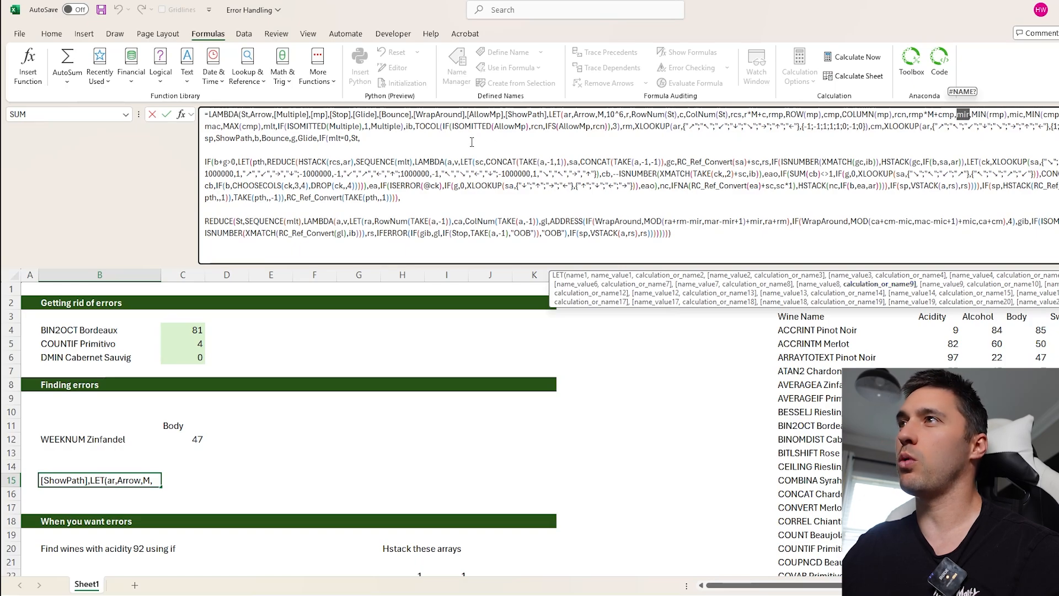
- Highlight the value_if_false argument of IF(mlt=0,St,…) in B15's formula
click(390, 143)
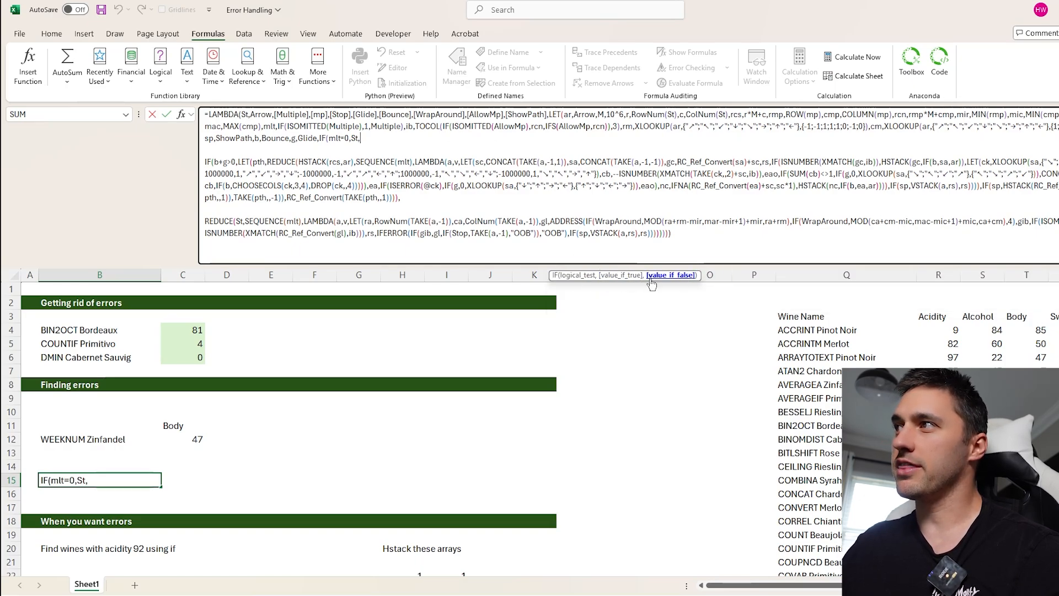
click(621, 276)
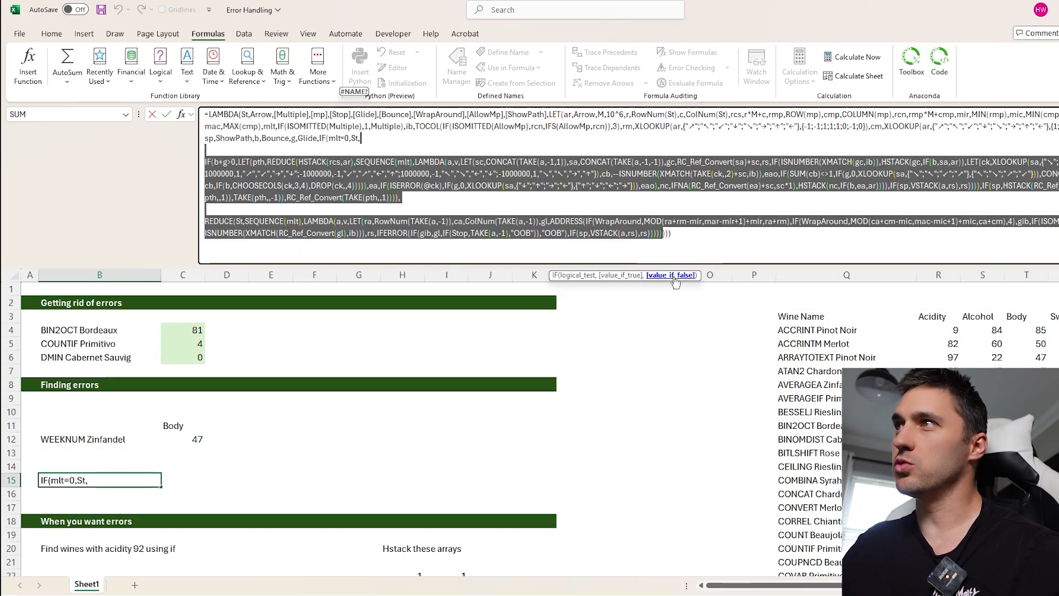
click(430, 208)
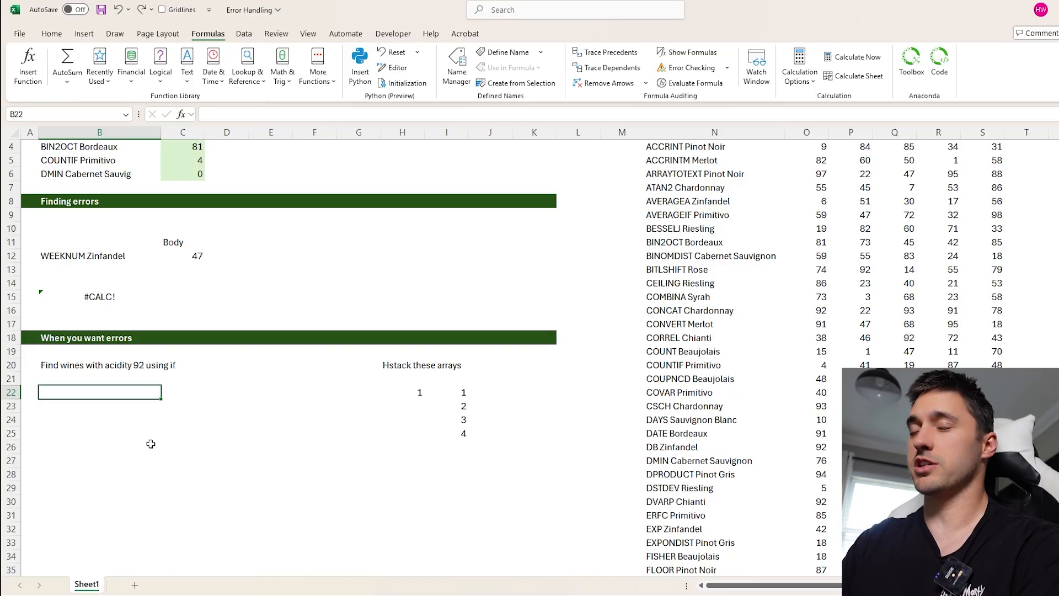
- Highlight the wine name and acidity columns, N and O, and review the task of finding wines with acidity 92
scroll(152, 443, down, 1)
scroll(160, 435, up, 2)
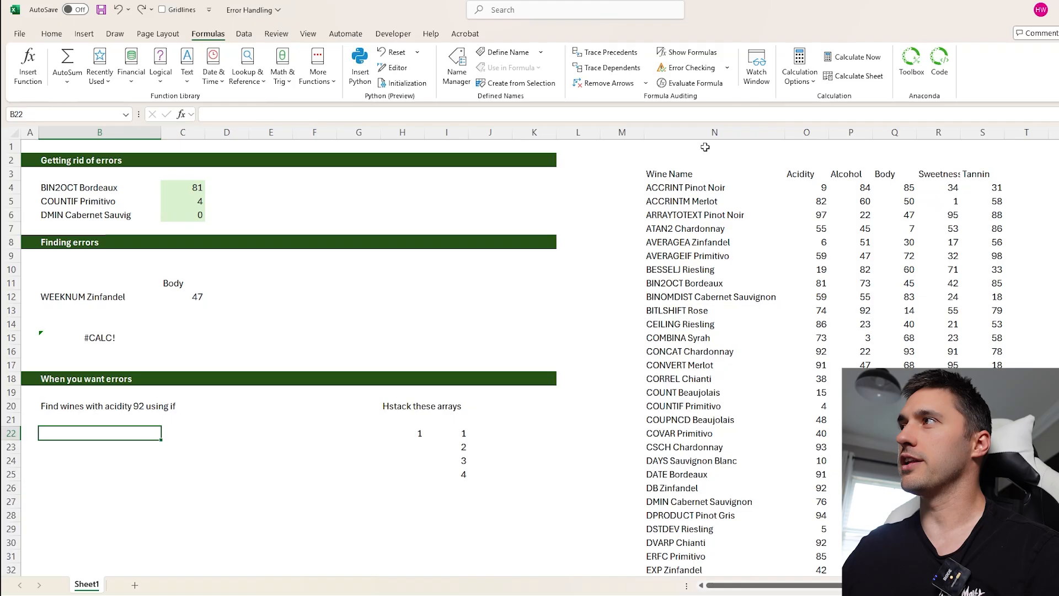
click(716, 132)
click(808, 132)
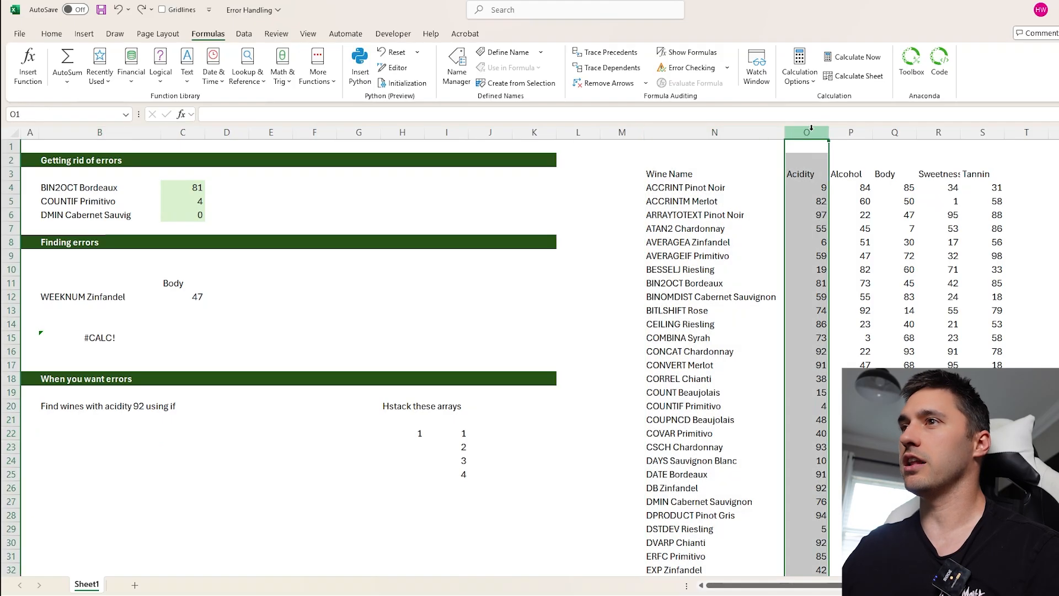
click(66, 406)
scroll(126, 473, down, 1)
- In B23, start an IF formula testing whether the acidity values in O4:O103 equal 92
click(66, 404)
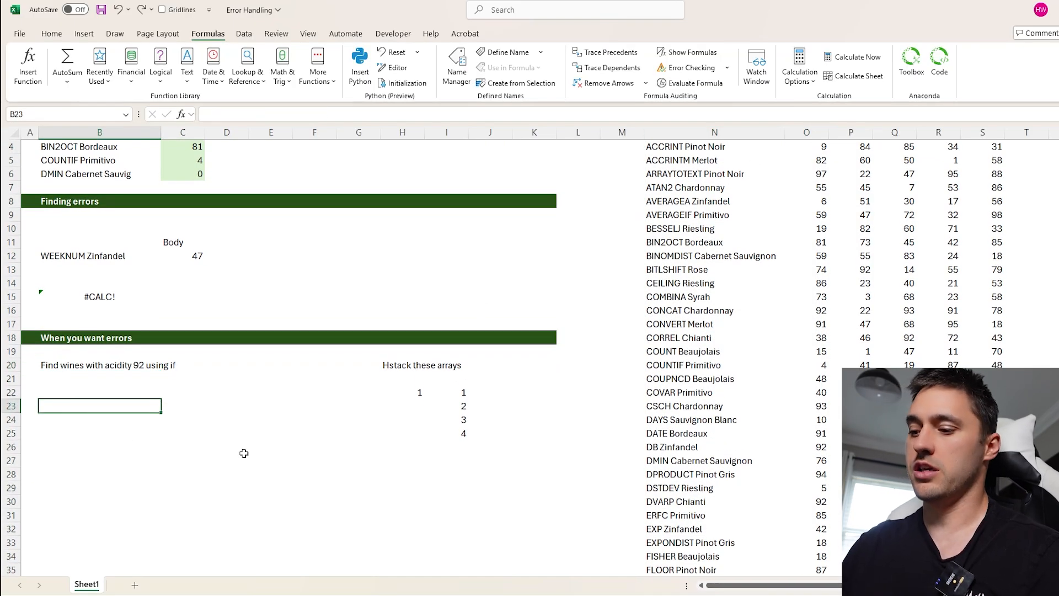
scroll(259, 469, up, 1)
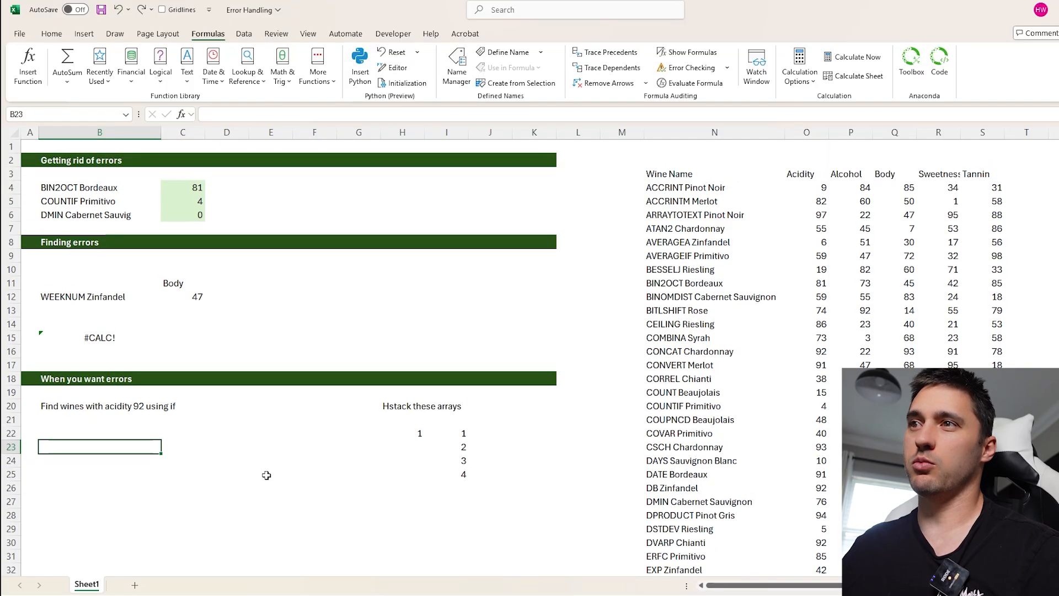
scroll(267, 473, down, 1)
scroll(266, 473, up, 1)
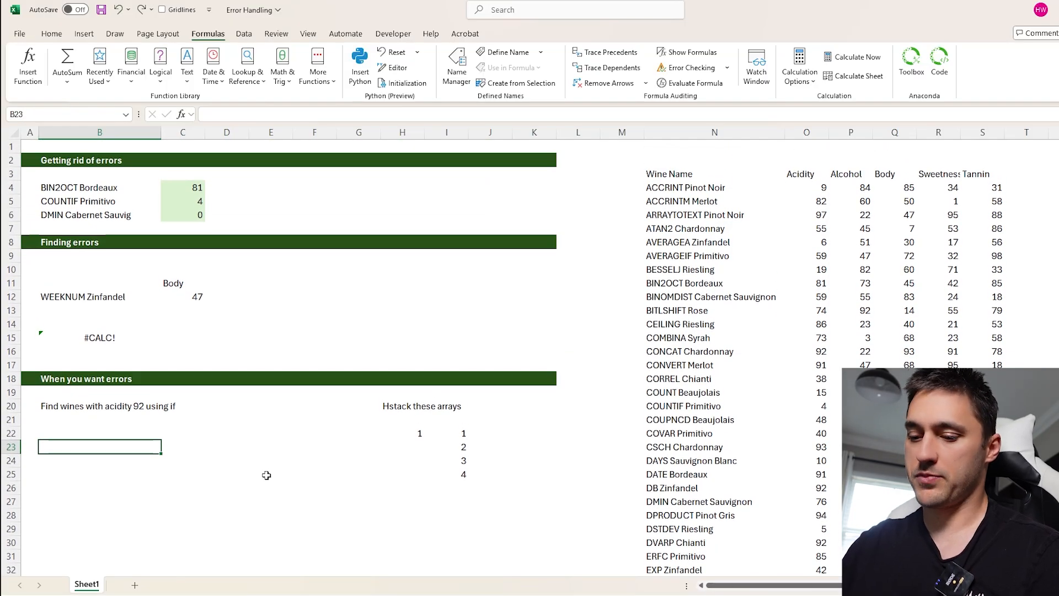
text(=IF()
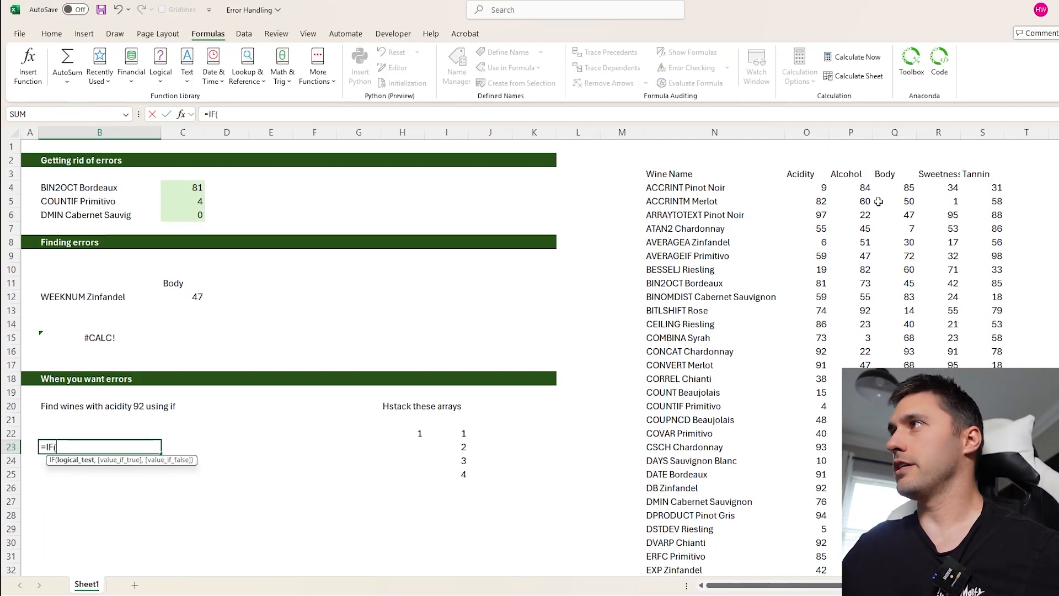
click(809, 188)
key(ctrl+shift+Down)
text(=)
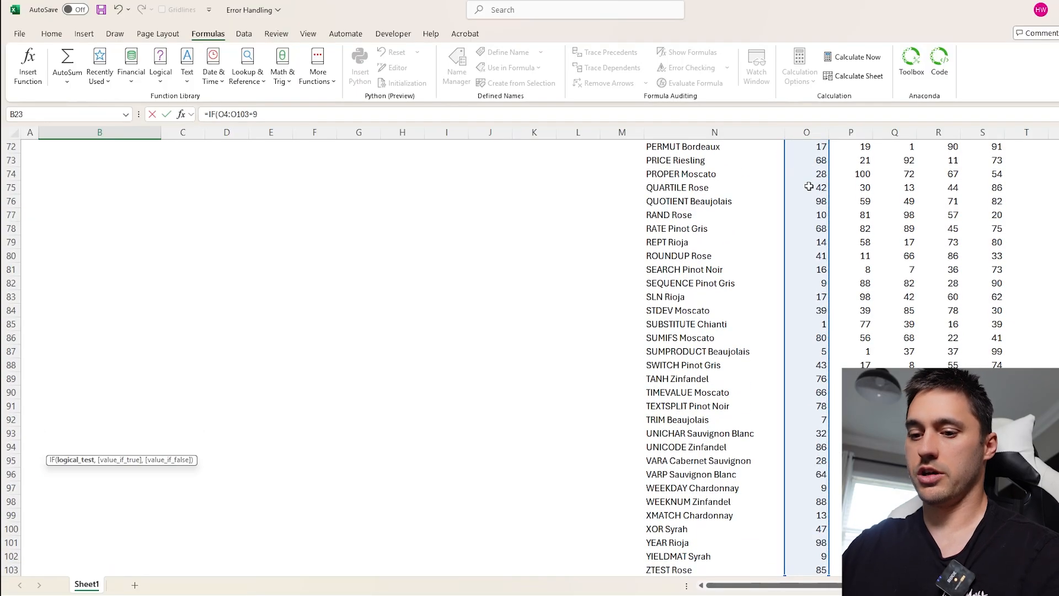
text(92,)
- Use the wine names in N4:N103 as the value_if_true argument and enter the IF formula in B23
scroll(729, 468, down, 2)
click(683, 485)
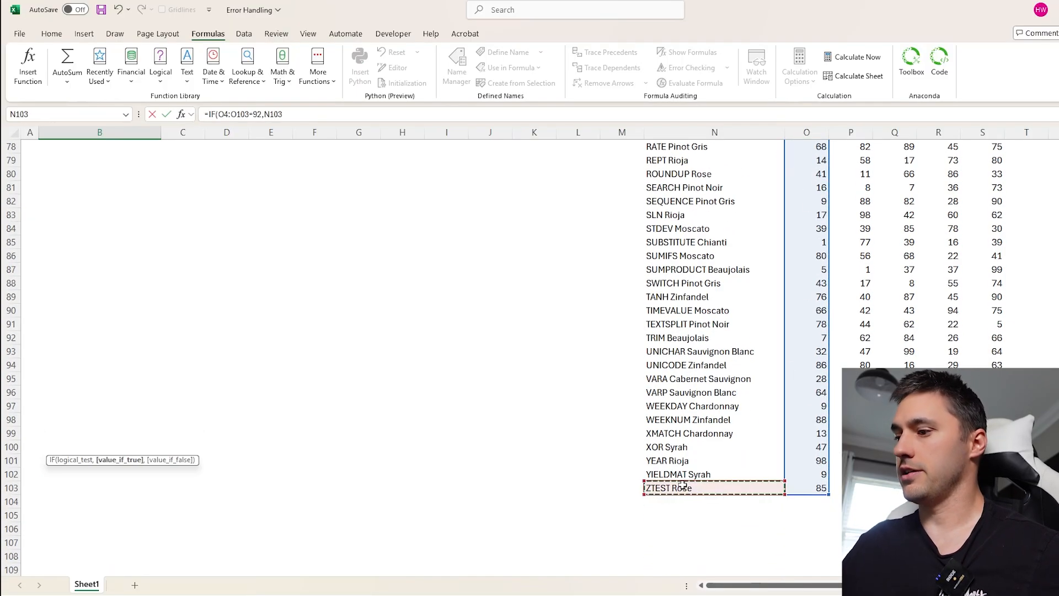
key(ctrl+shift+Up)
key(shift+Down)
key(Return)
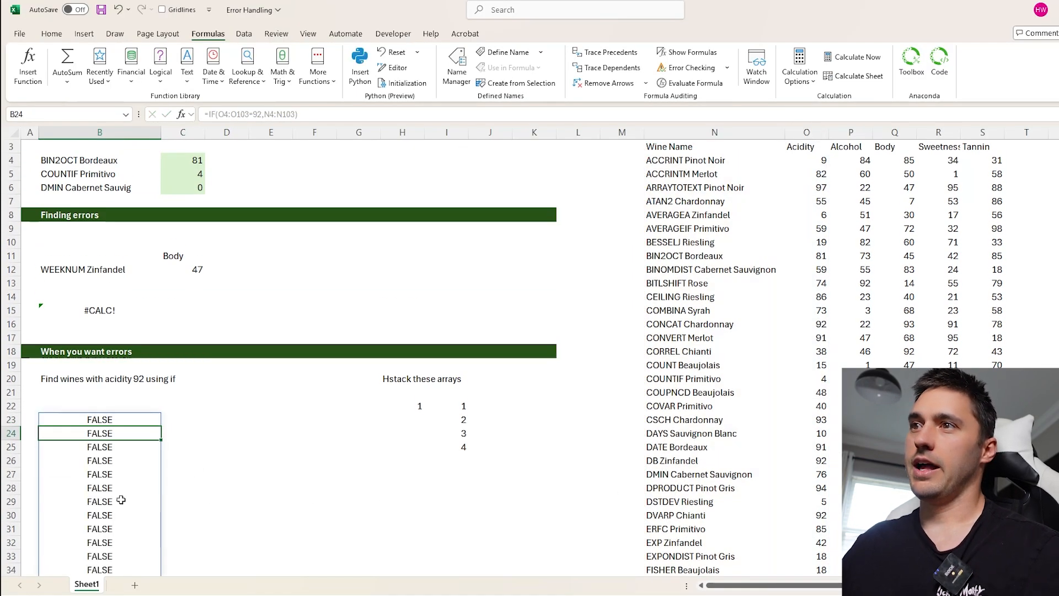
- Examine the IF results spilled down column B from B23, checking which rows return a wine name
scroll(132, 408, down, 5)
scroll(132, 409, down, 2)
click(120, 341)
scroll(121, 341, up, 3)
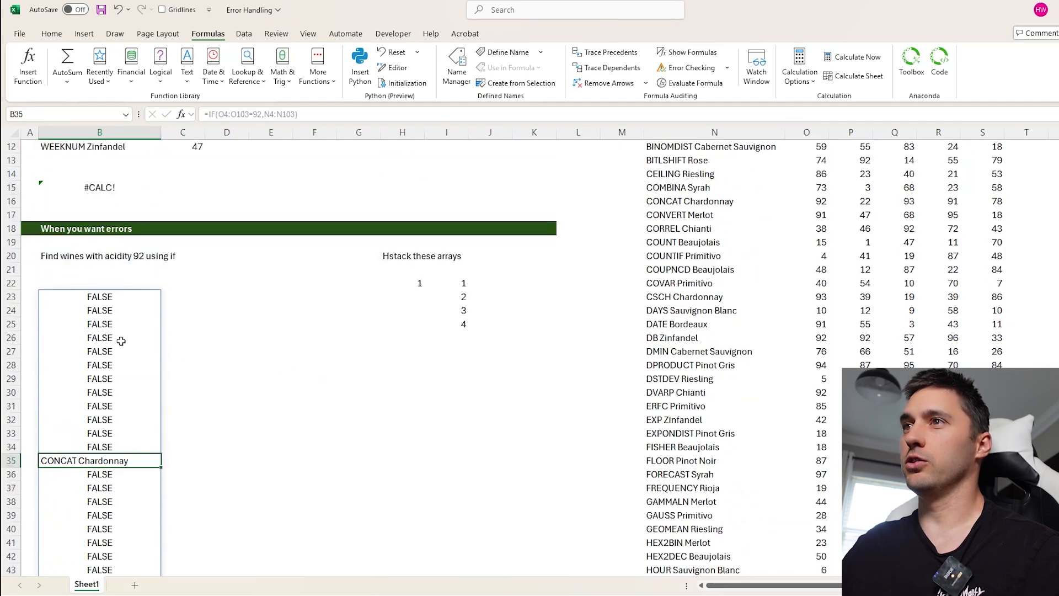
double_click(96, 296)
scroll(762, 257, up, 4)
scroll(735, 270, down, 8)
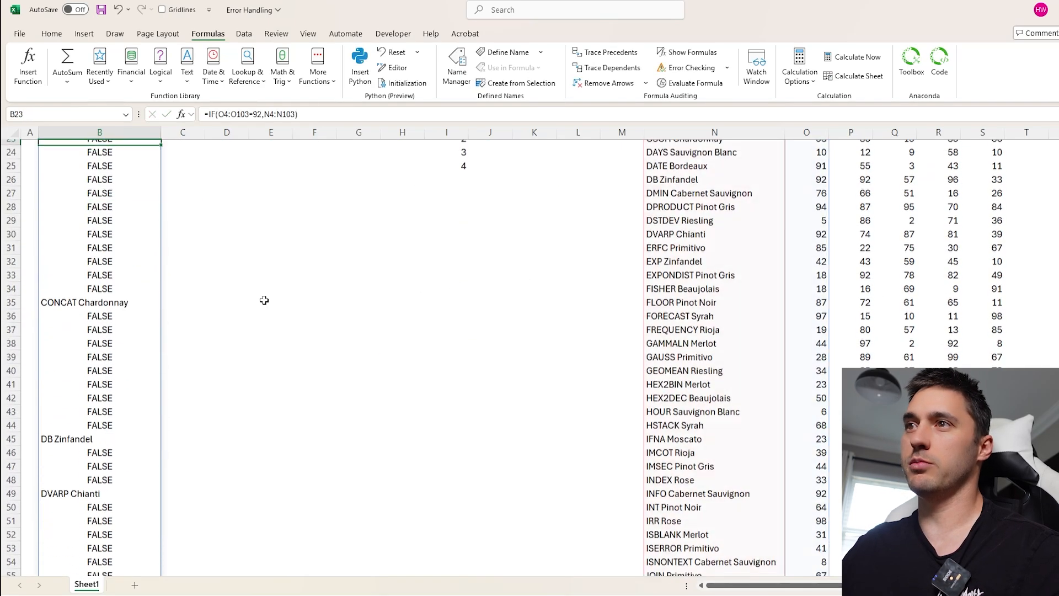
scroll(264, 300, down, 3)
click(92, 188)
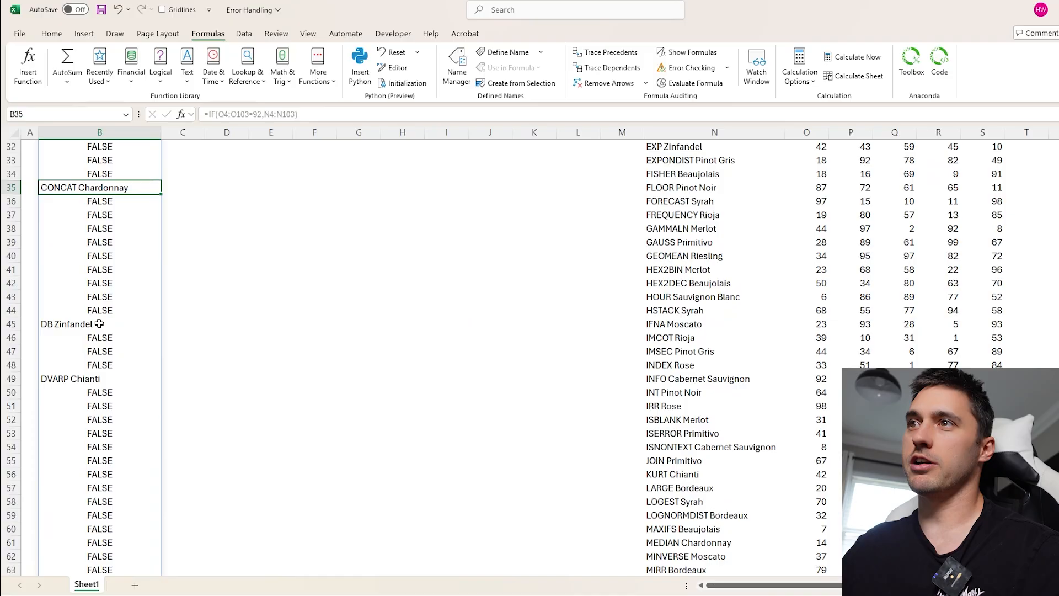
click(98, 324)
click(101, 379)
scroll(110, 380, down, 7)
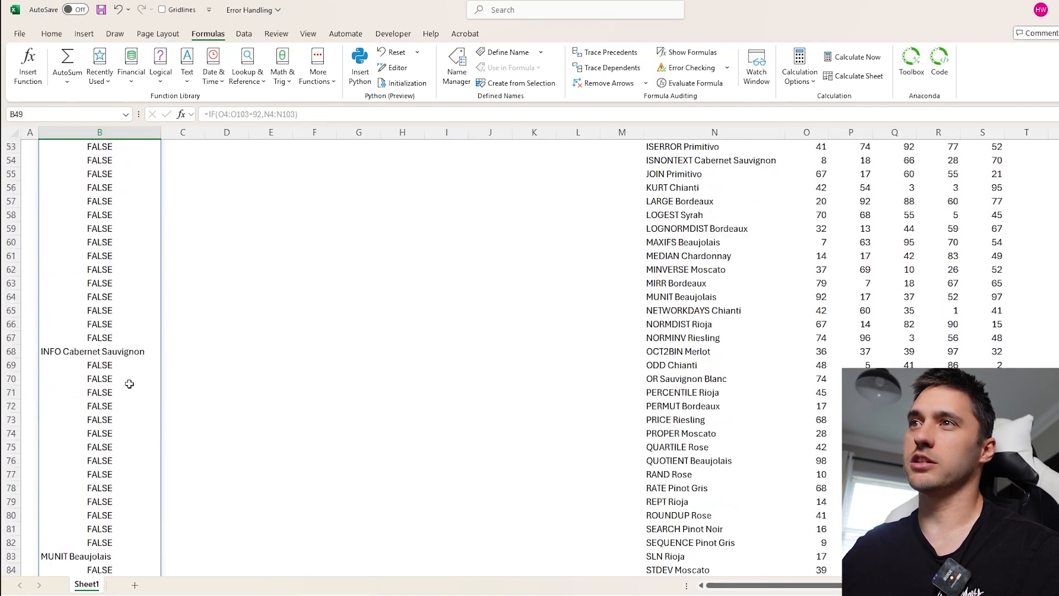
- Add NA() as the value_if_false argument of B23's IF formula
scroll(129, 384, up, 16)
click(118, 406)
scroll(166, 409, down, 3)
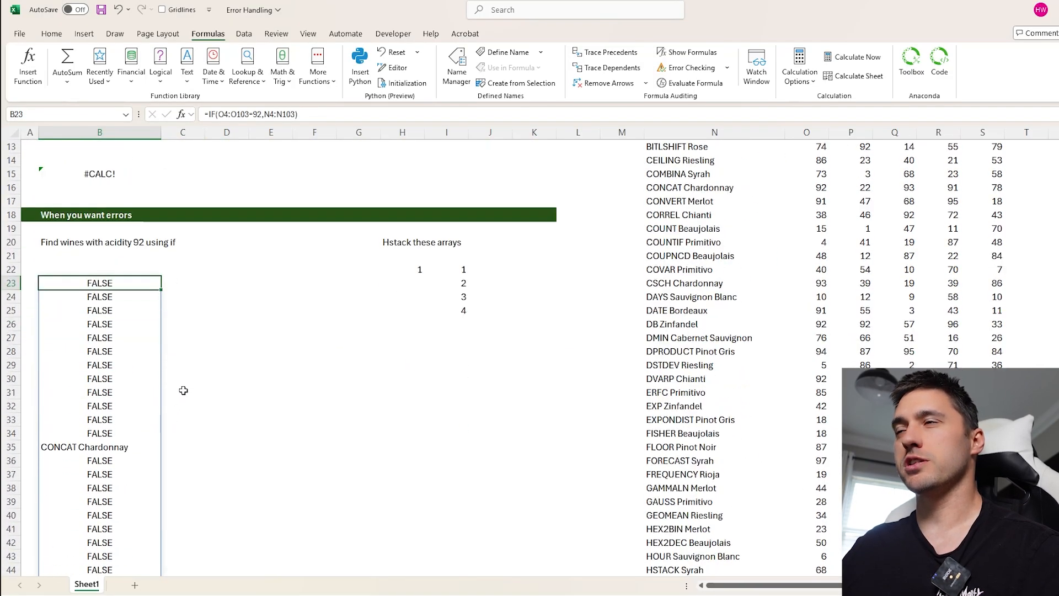
click(211, 114)
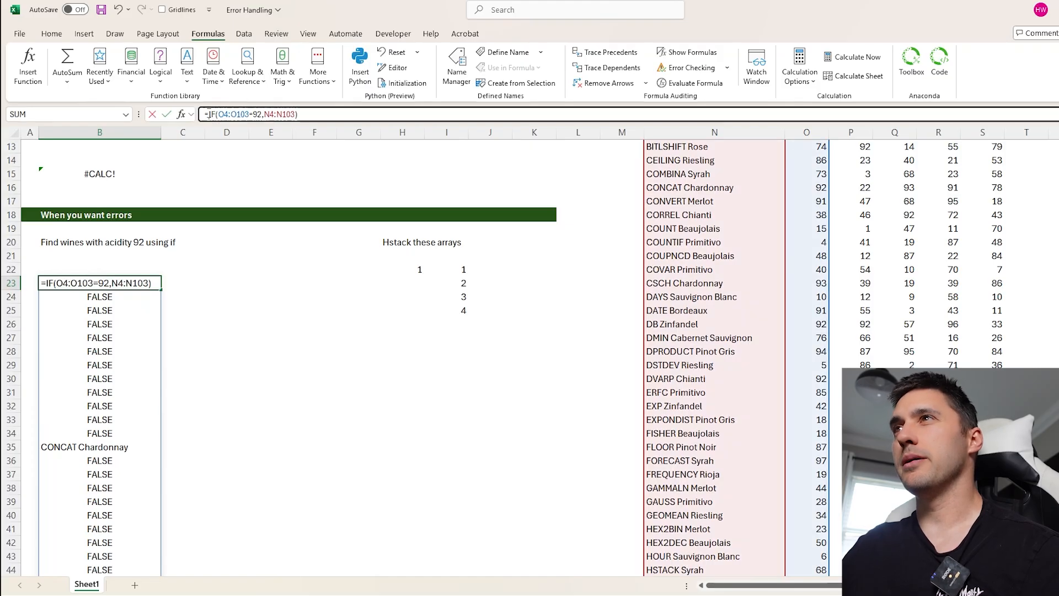
click(297, 114)
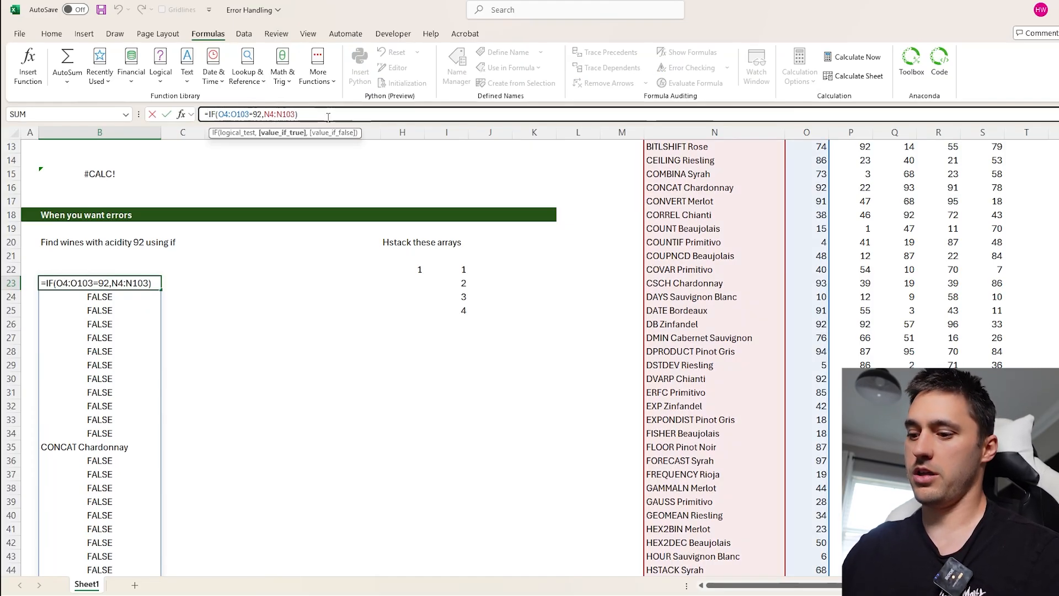
text(,na)
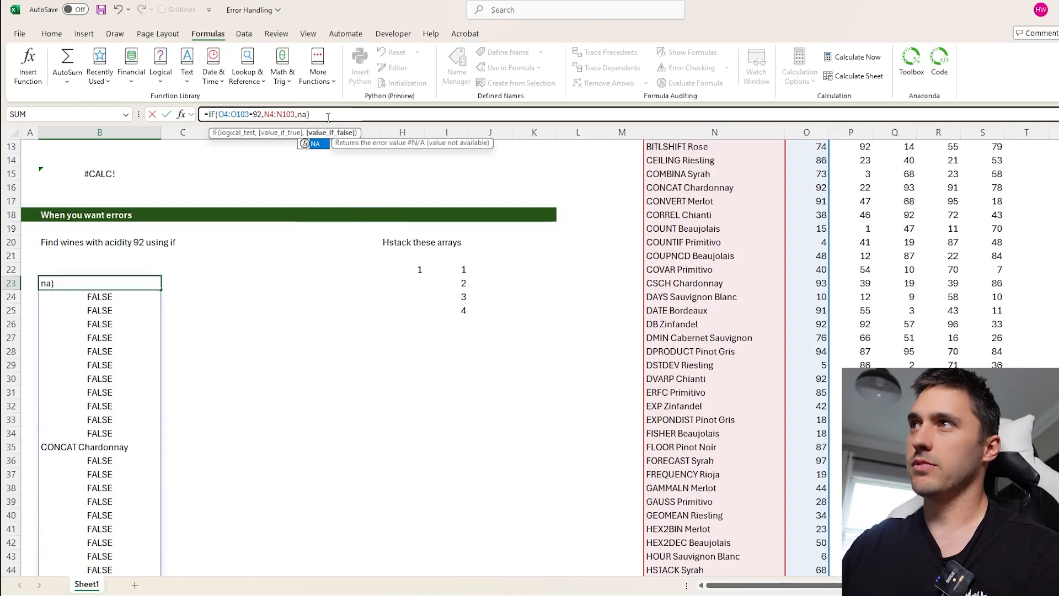
text(())
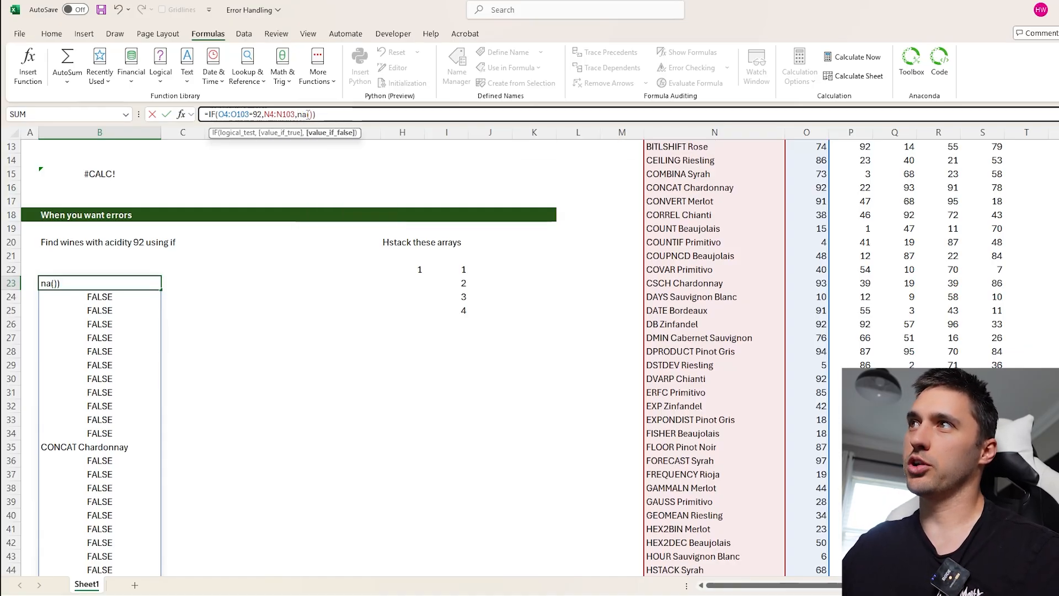
key(Return)
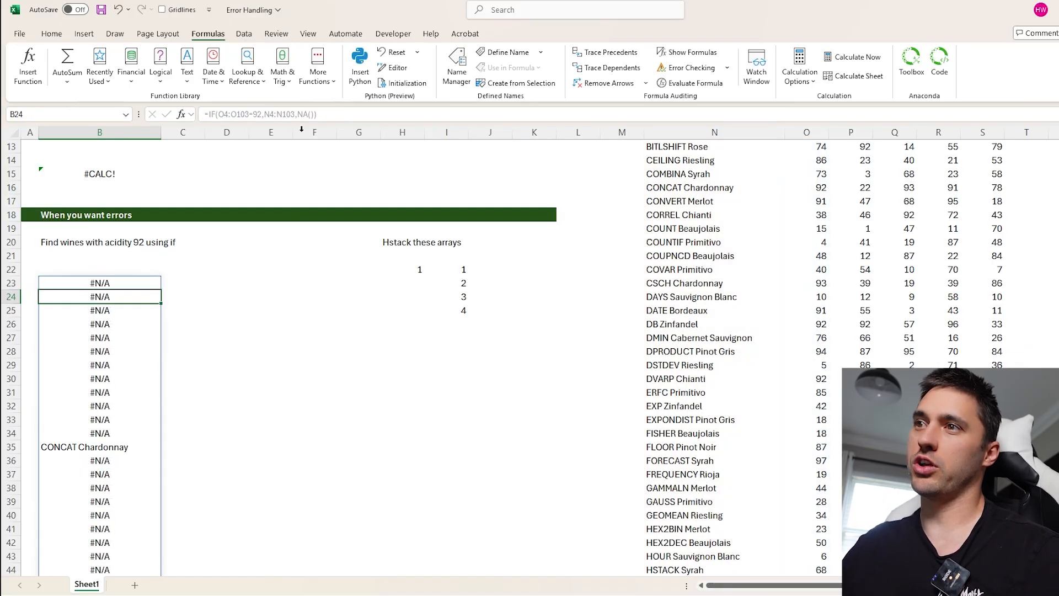
- Wrap B23's IF formula in TOCOL with the ignore argument set to 3, so blanks and errors are dropped
scroll(301, 129, up, 1)
key(Up)
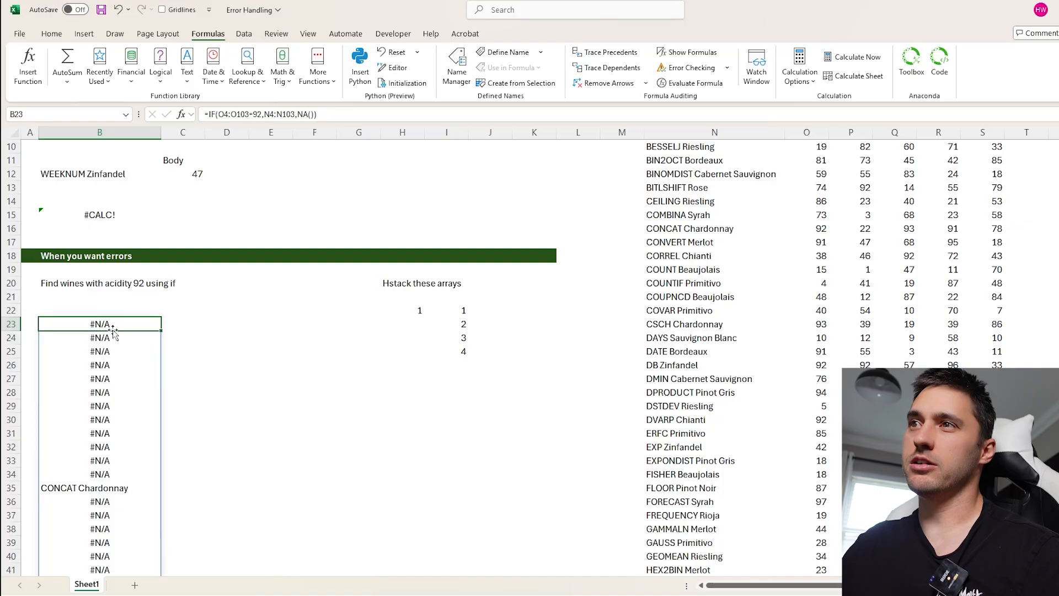
click(301, 114)
key(Escape)
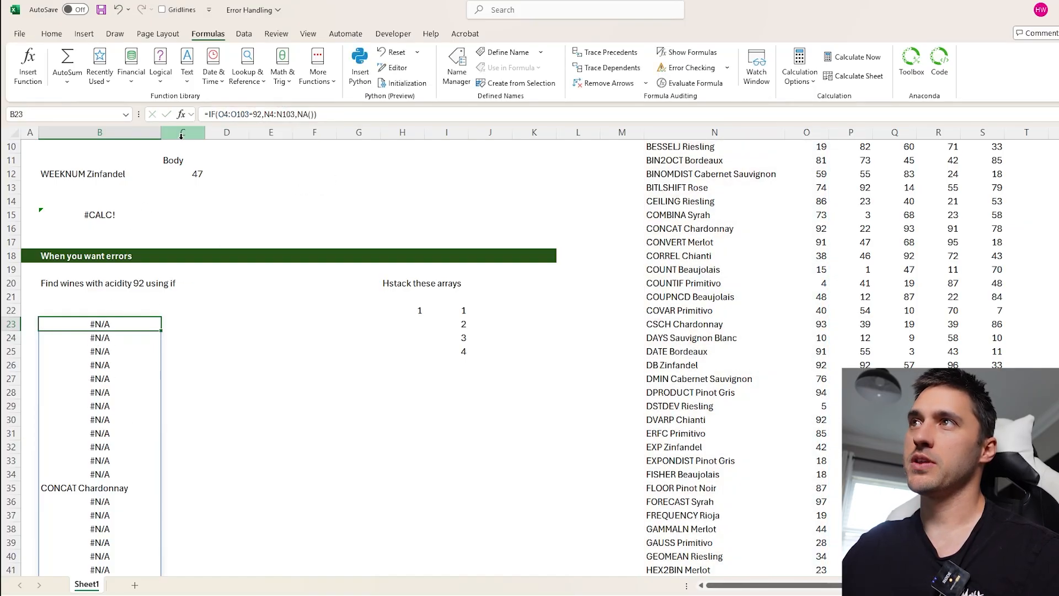
click(210, 115)
text(to)
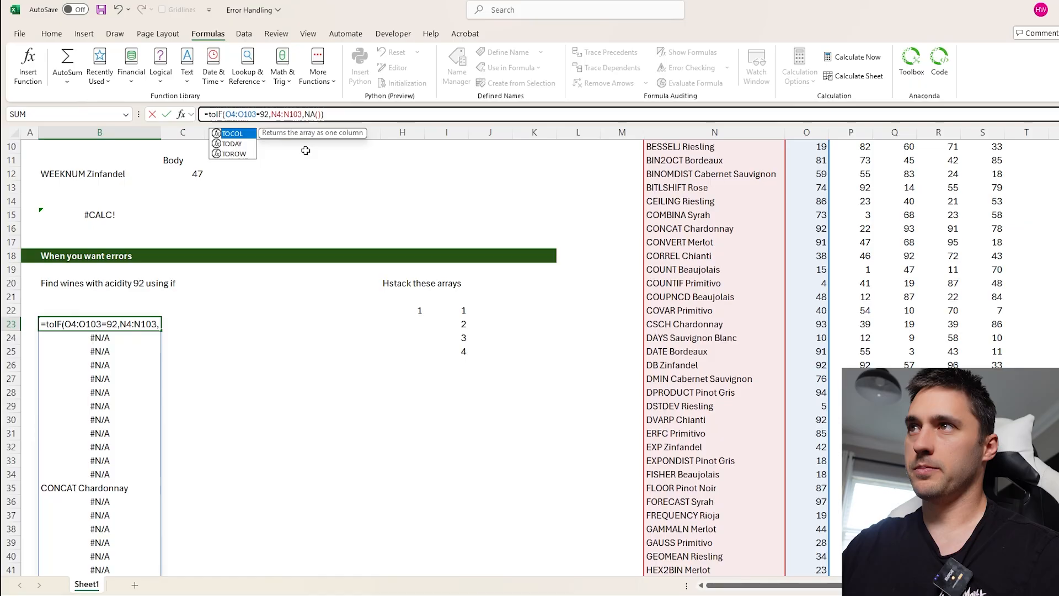
key(Tab)
click(375, 116)
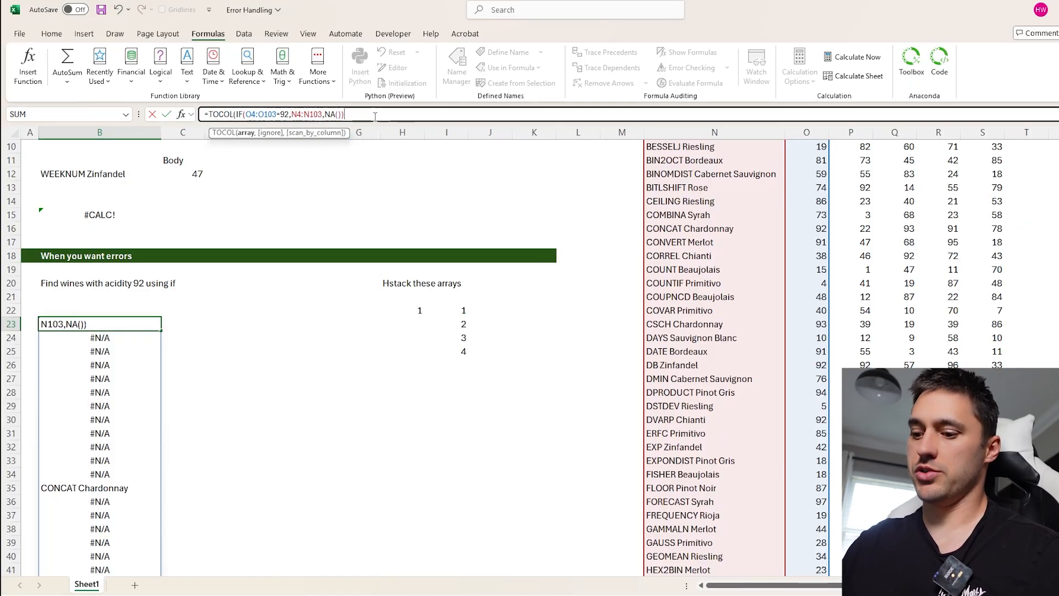
text(,)
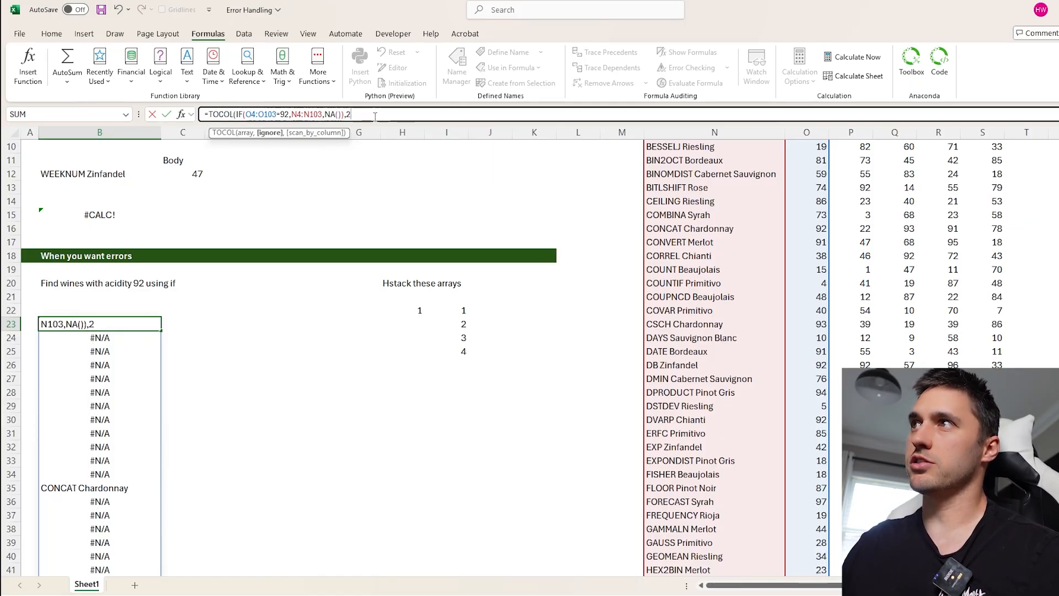
text(3))
key(ctrl+Return)
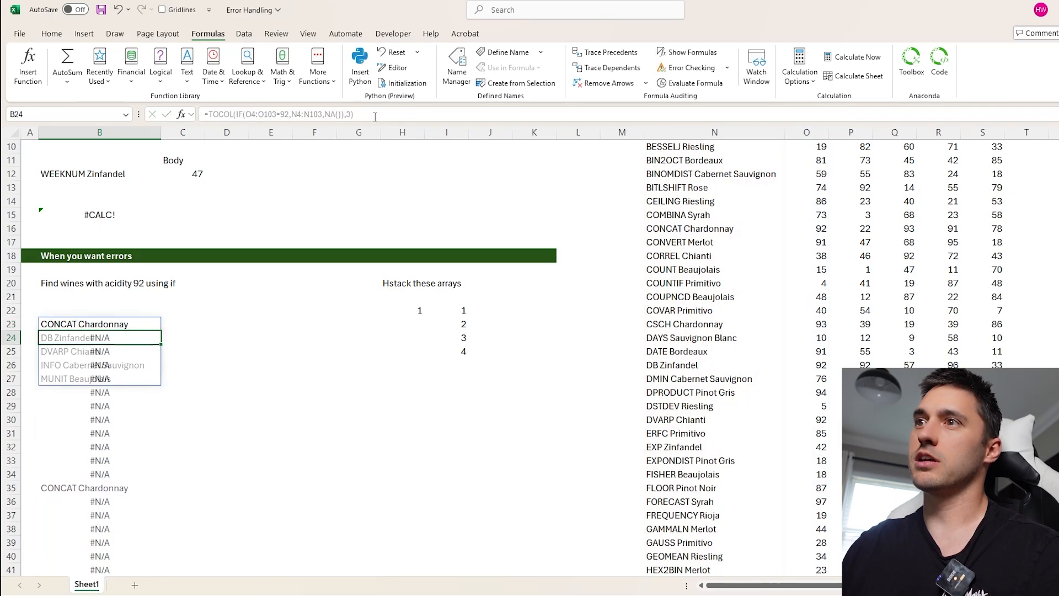
- Undo the TOCOL and NA() additions to B23's formula
click(225, 114)
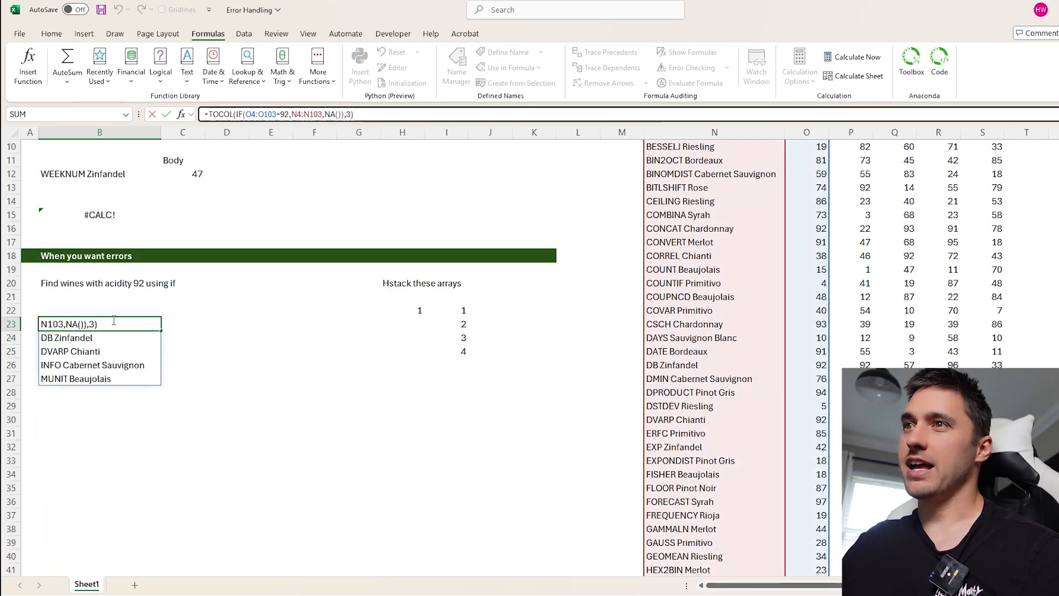
click(113, 323)
key(Escape)
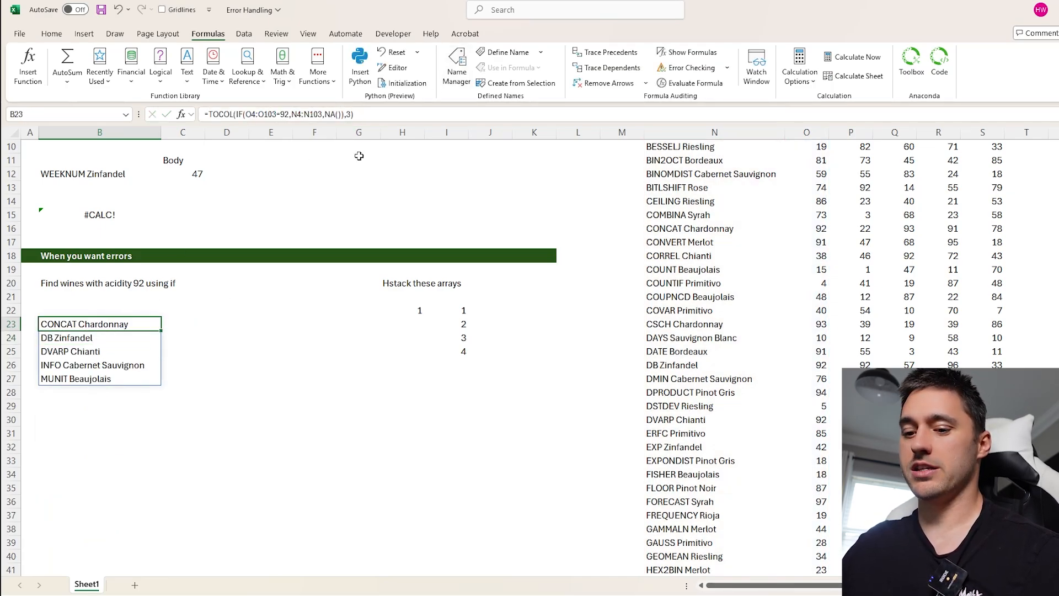
key(ctrl+z)
key(ctrl+z)
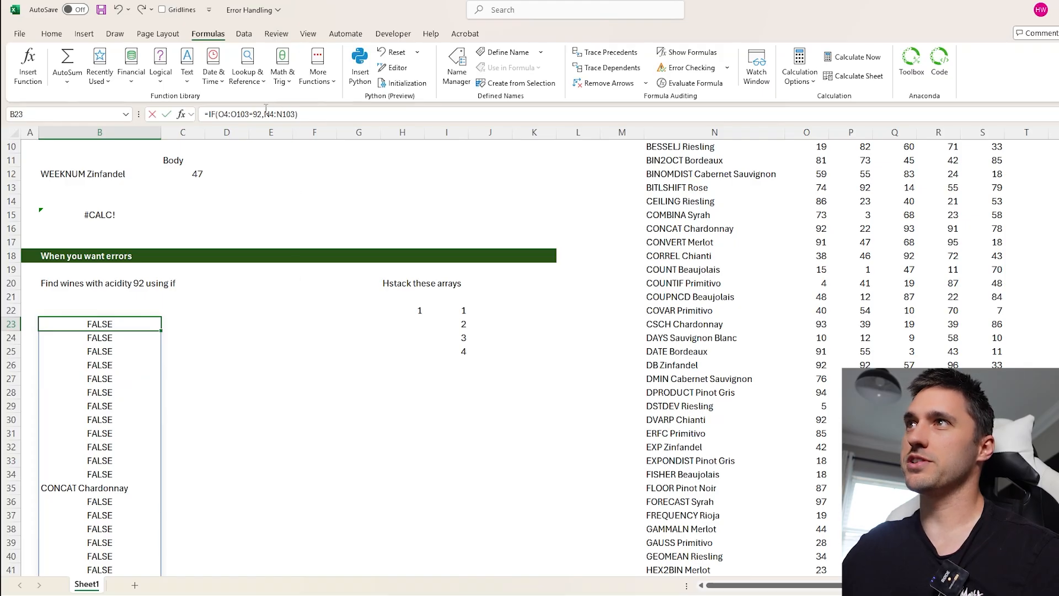
- Change the IF function in B23's formula to IFS, keeping the arguments O4:O103=92 and N4:N103
click(265, 113)
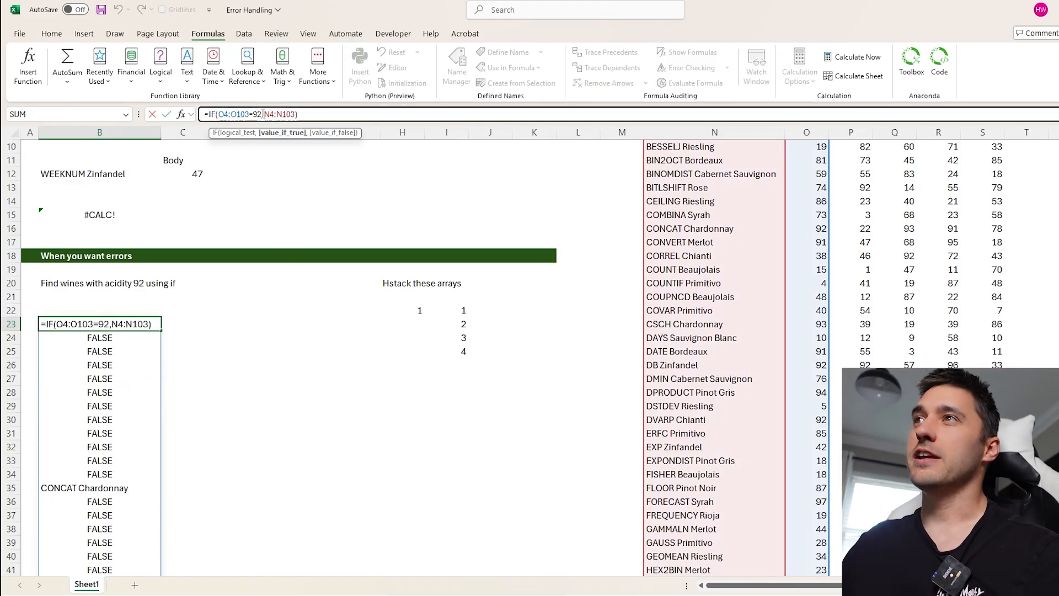
click(216, 114)
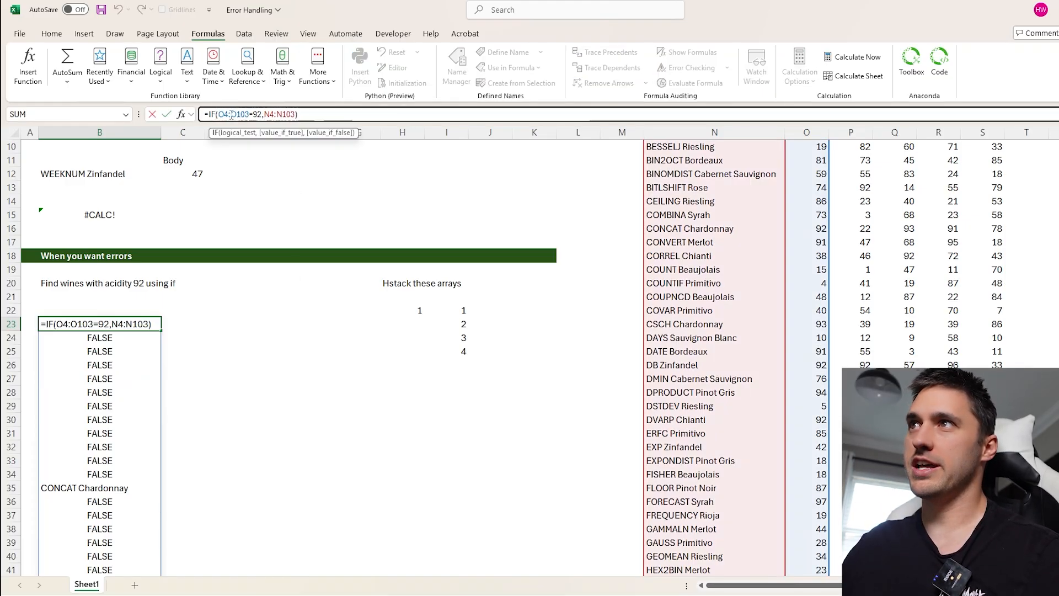
text(s)
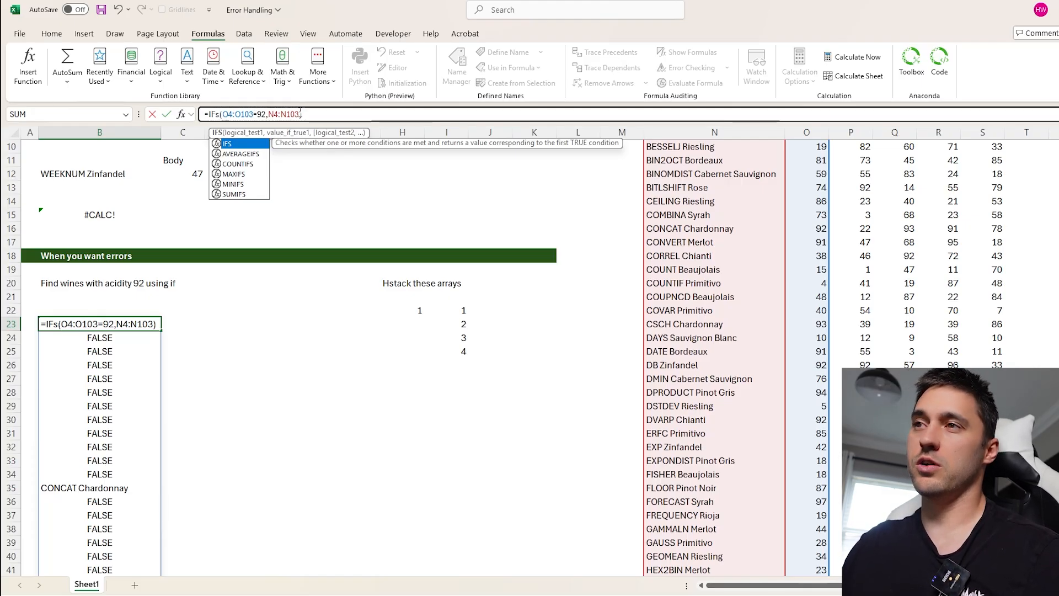
key(Return)
key(Up)
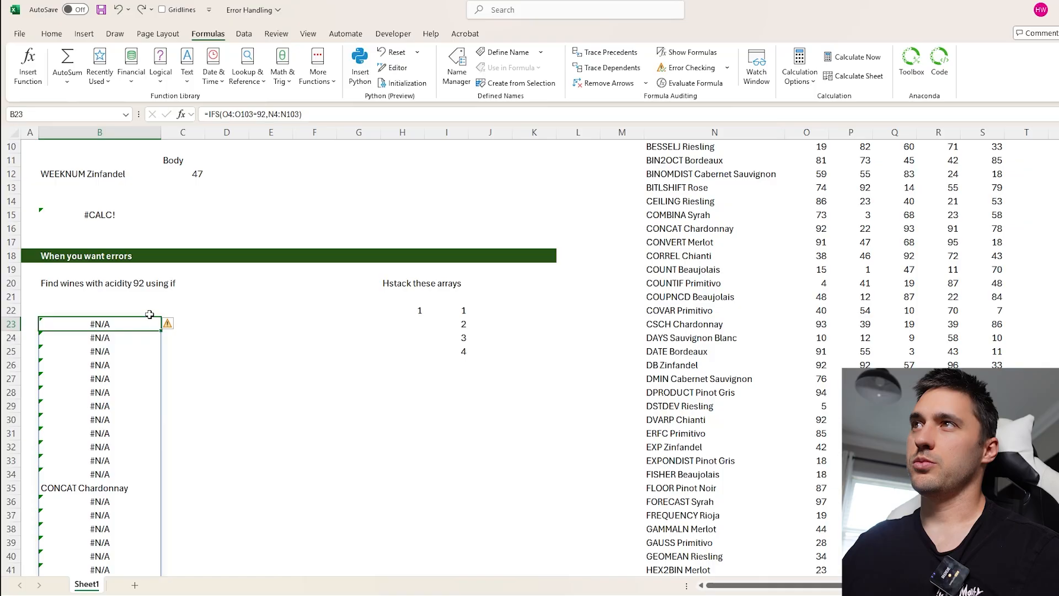
- Wrap B23's IFS formula in TOCOL with the ignore argument set to 3
click(208, 114)
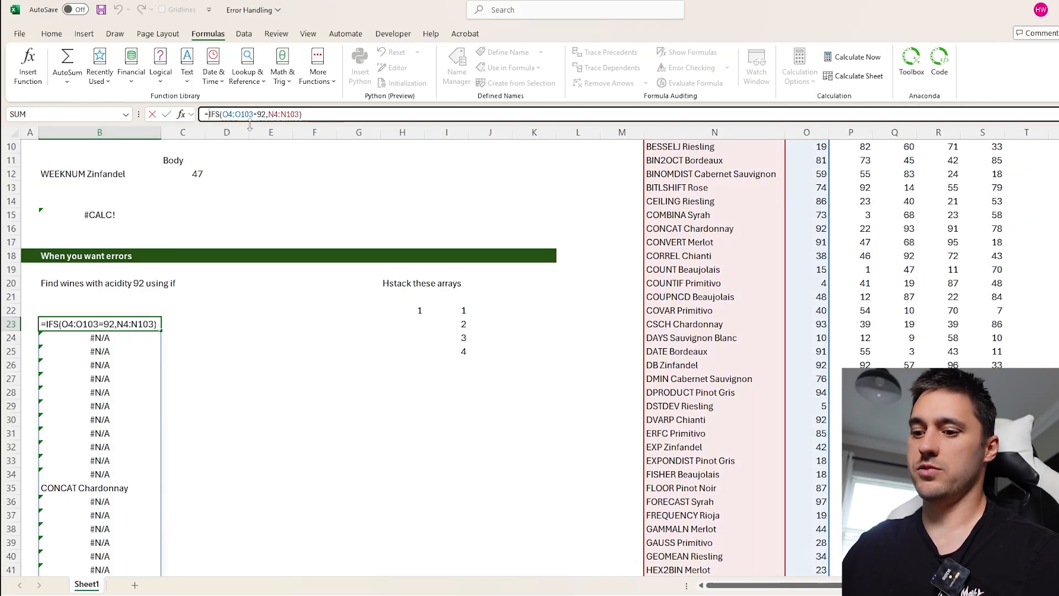
text(TOCOL()
click(374, 111)
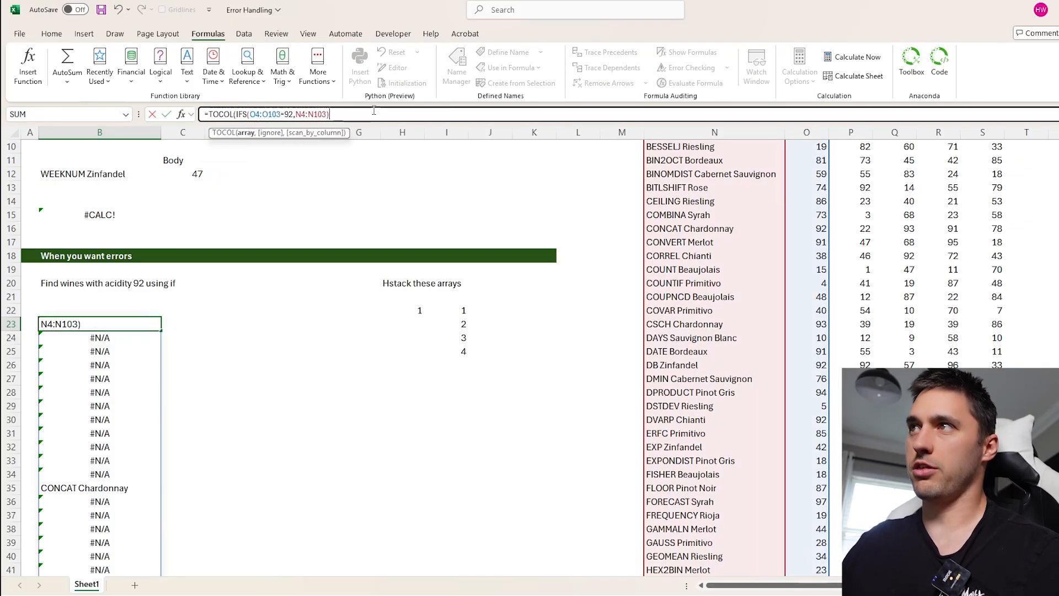
text(,3))
key(Return)
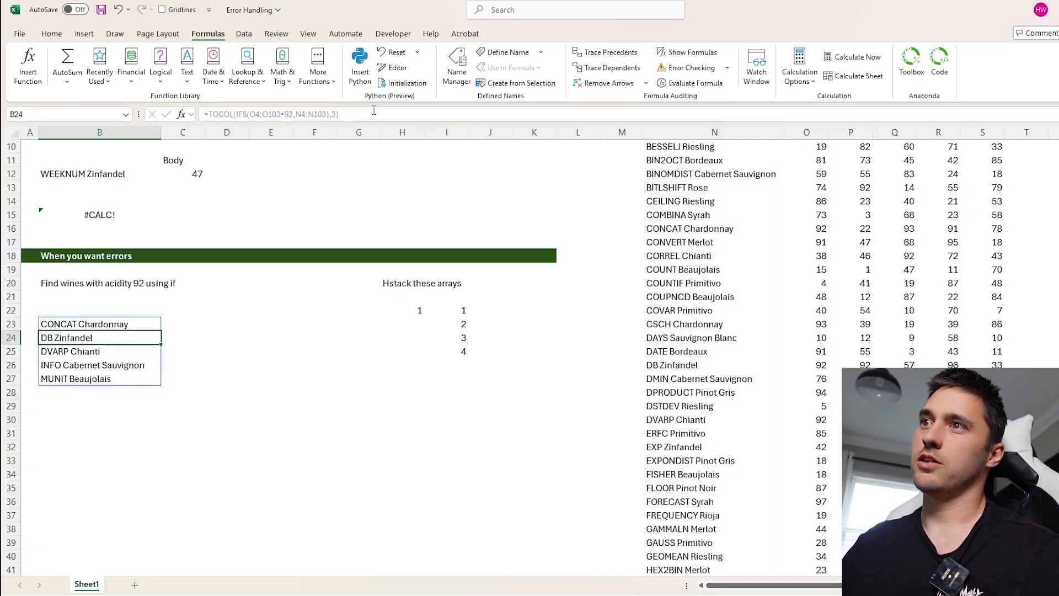
click(98, 328)
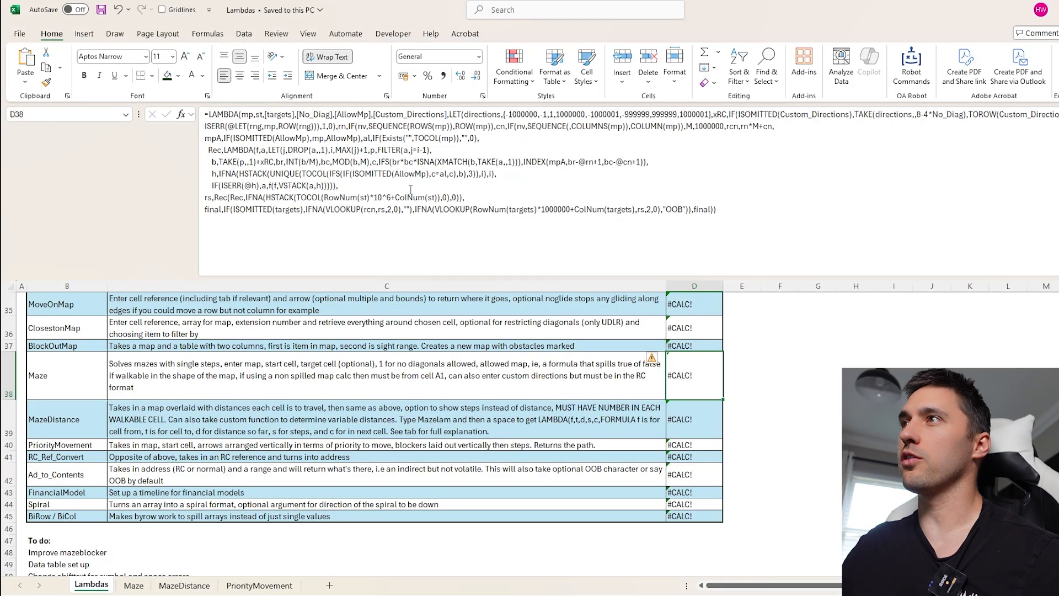
- Switch to the Lambdas workbook and examine the IFS and TOCOL(IFS(...),3) parts of the Maze lambda formula in D38
click(376, 163)
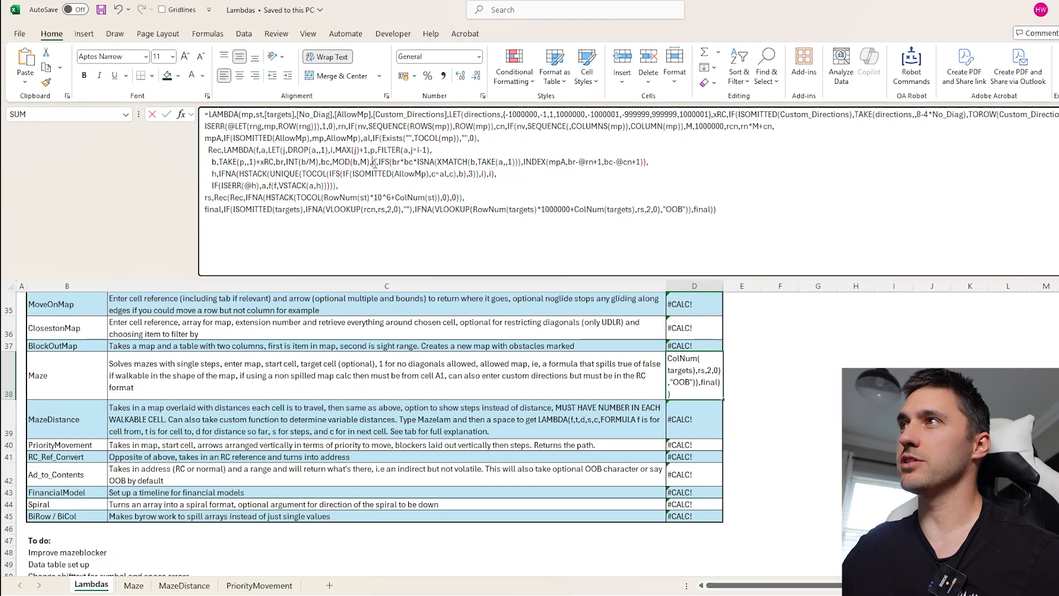
drag(380, 162, 545, 166)
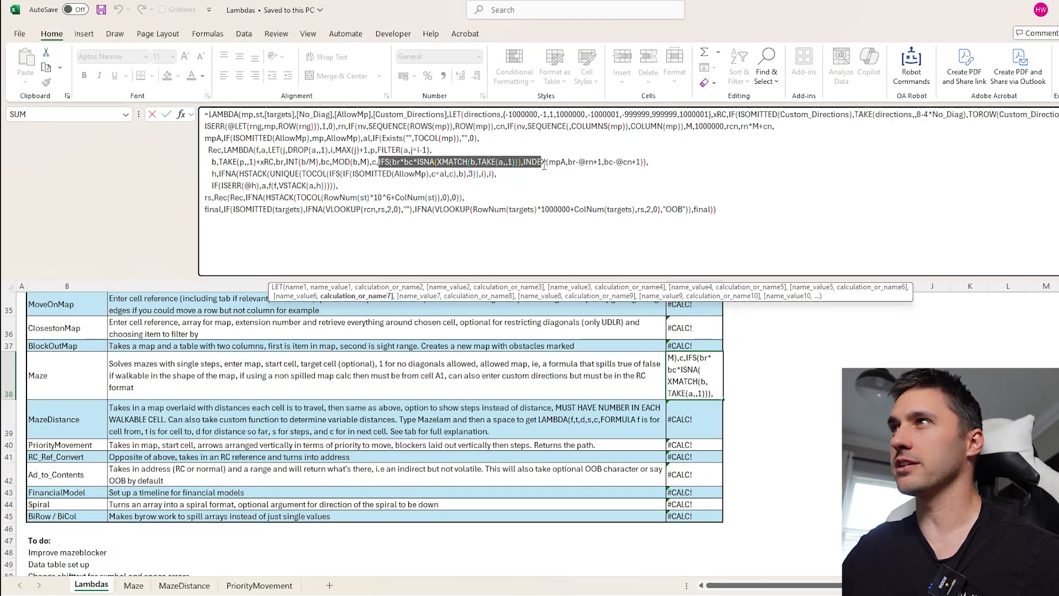
click(353, 174)
drag(304, 174, 477, 174)
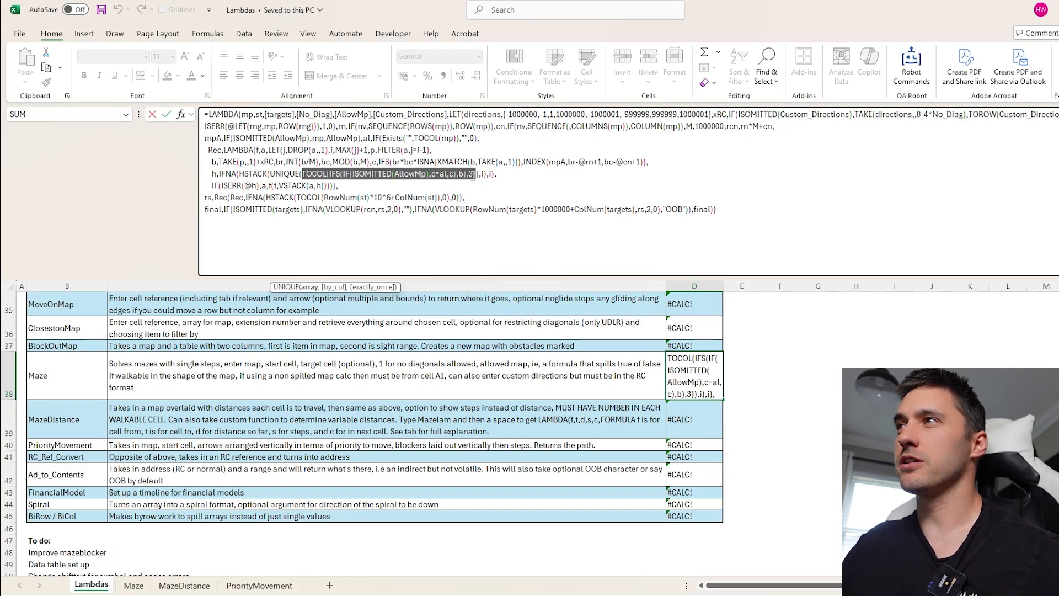
key(Escape)
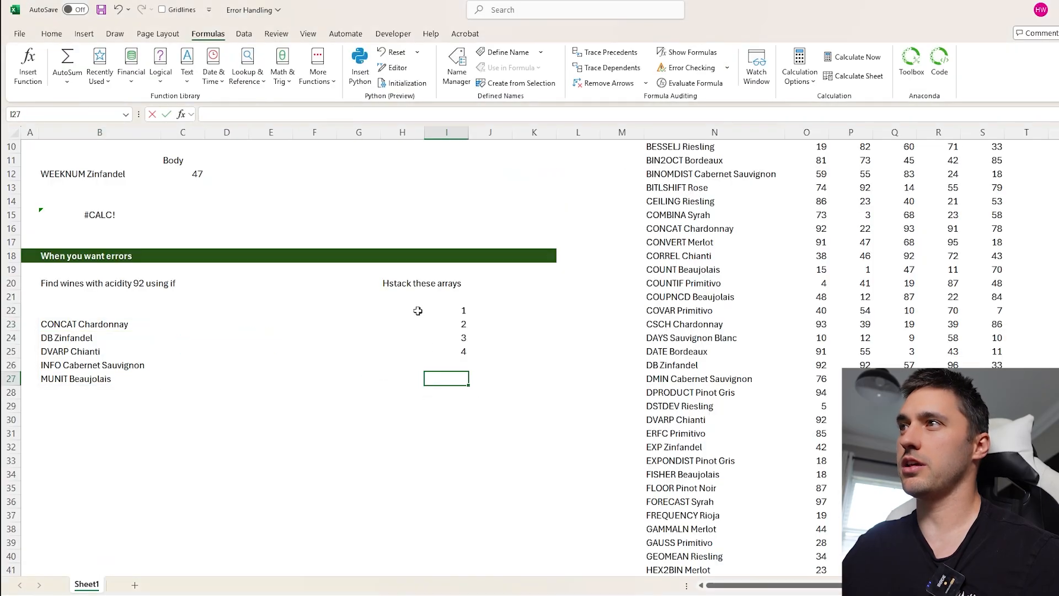
- In the Error Handling workbook, stack H22 and I22:I25 side by side with an HSTACK formula in H27
double_click(418, 311)
click(460, 311)
click(459, 350)
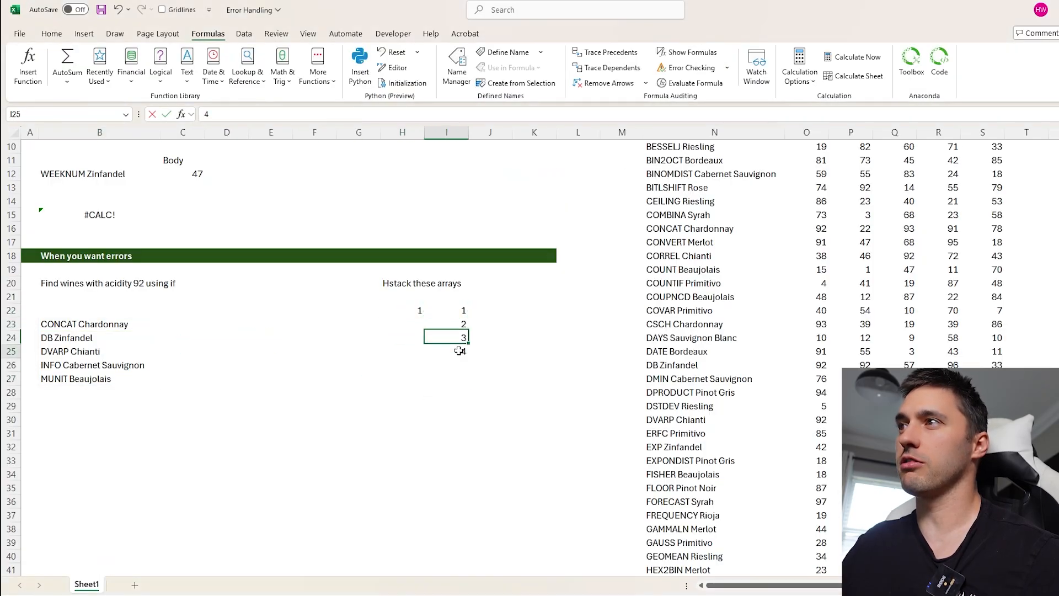
click(412, 312)
click(401, 382)
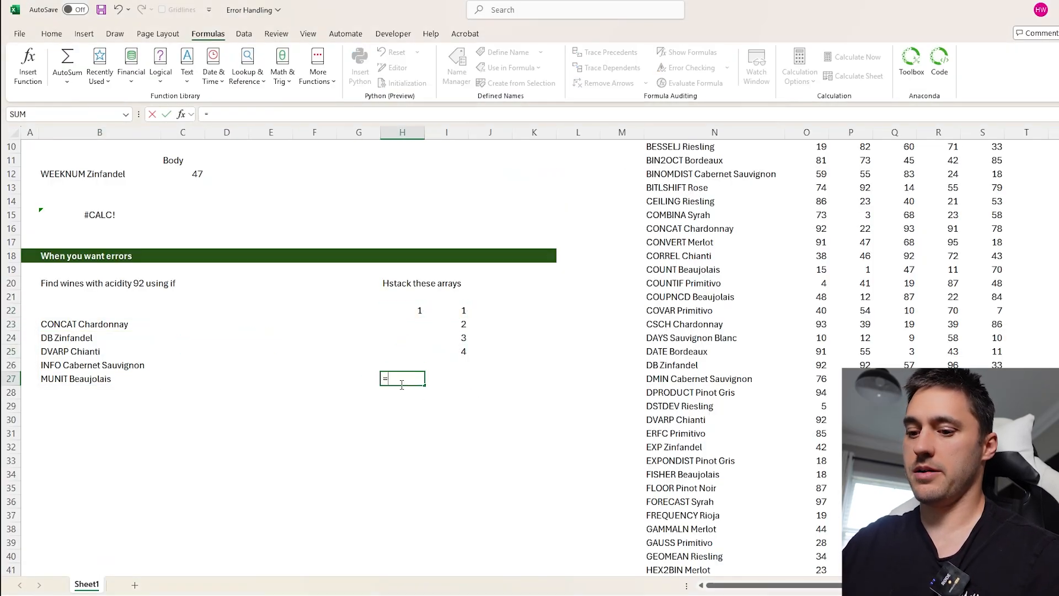
text(=hs)
key(Tab)
click(416, 311)
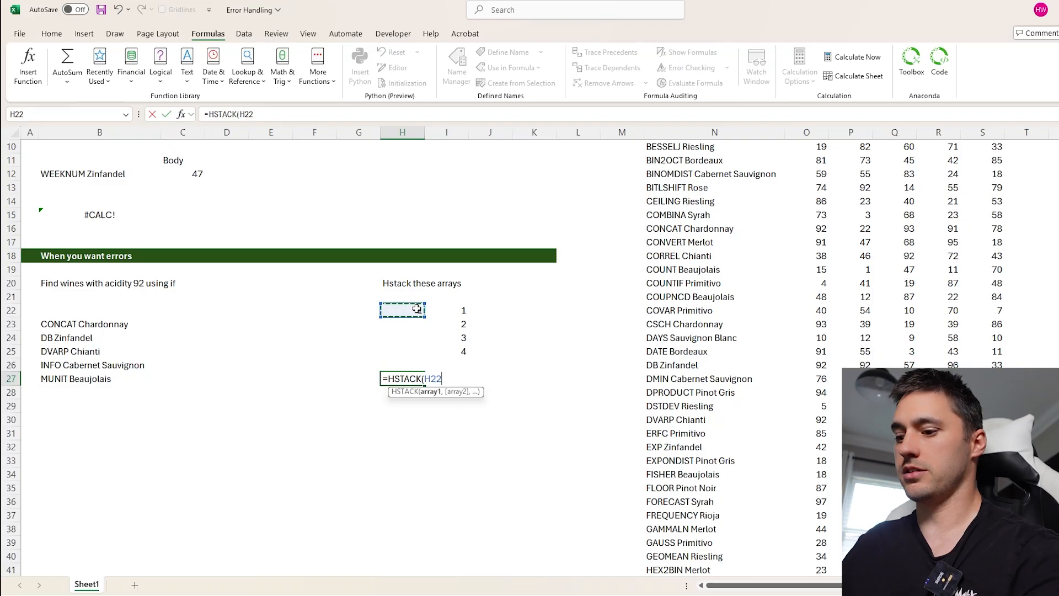
text(,)
drag(447, 311, 446, 350)
key(Return)
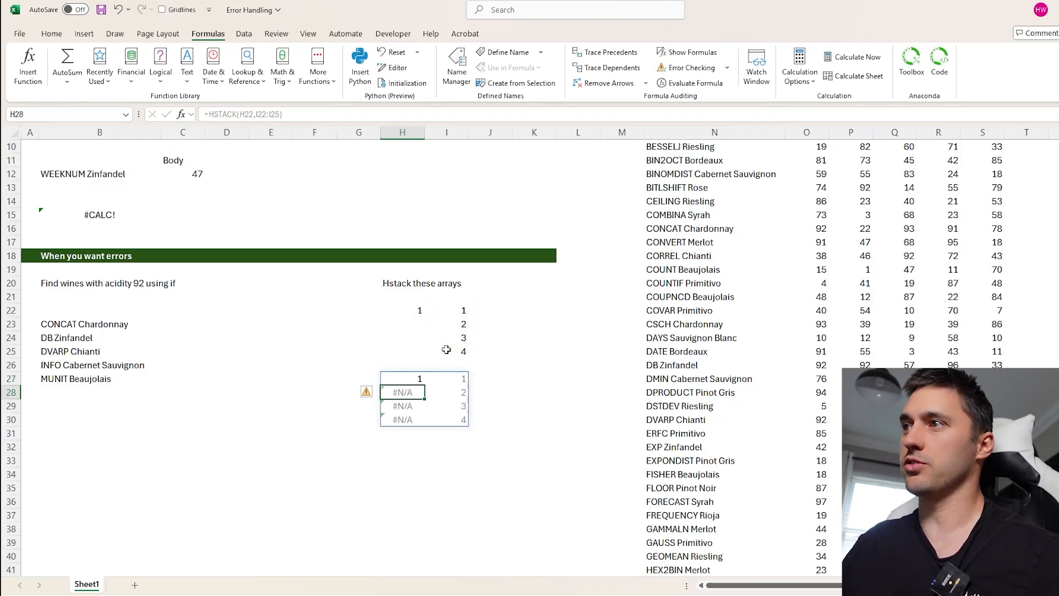
drag(403, 391, 403, 424)
click(453, 419)
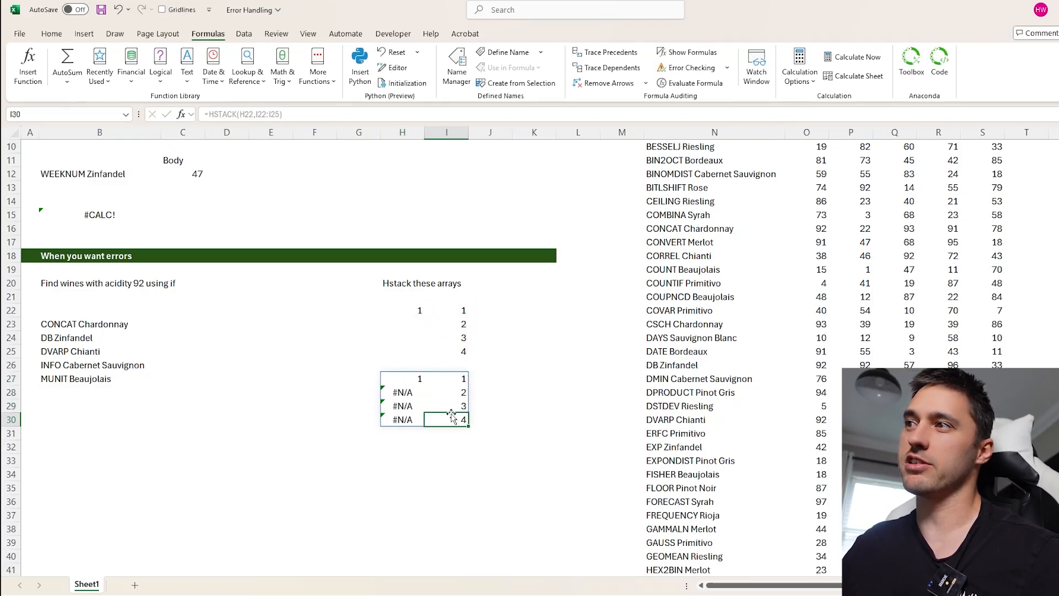
- Wrap H27's HSTACK formula in IFERROR, using H22 as the value that replaces errors
click(418, 379)
drag(419, 311, 421, 353)
drag(415, 311, 412, 350)
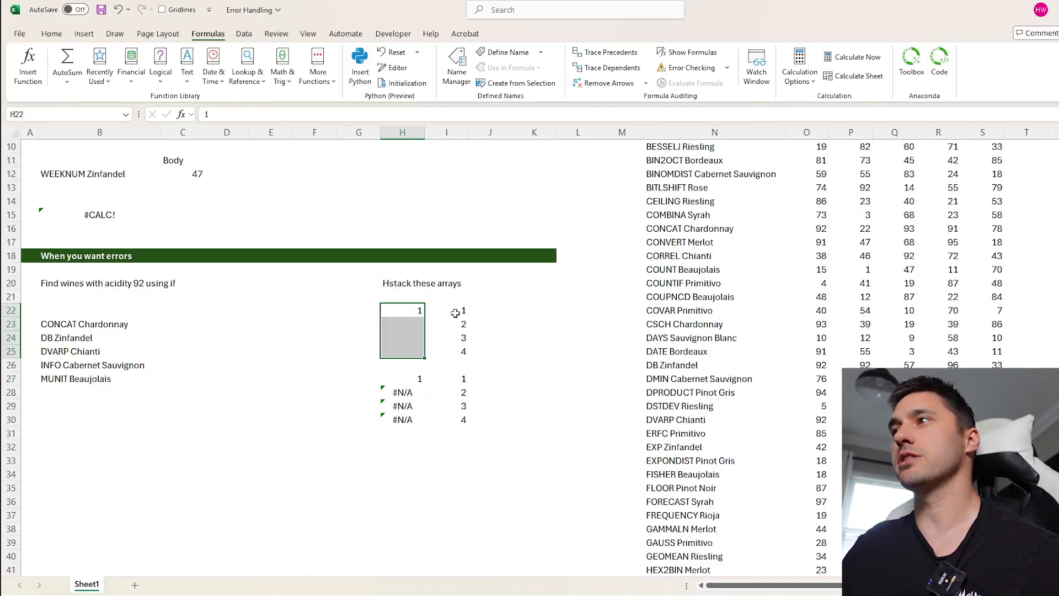
drag(459, 311, 459, 352)
click(421, 379)
click(210, 114)
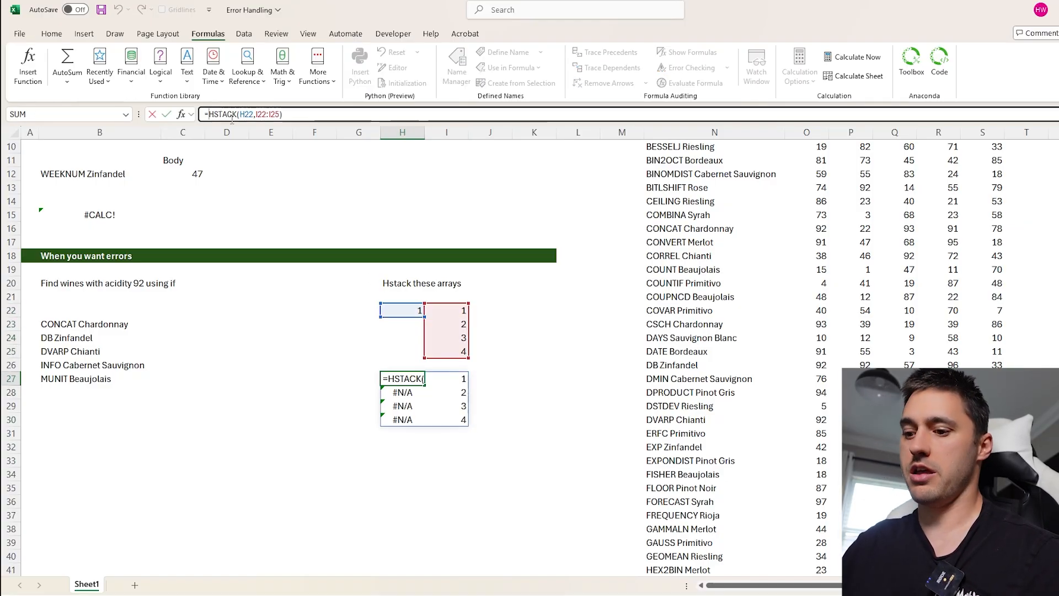
text(if)
key(Down)
key(Tab)
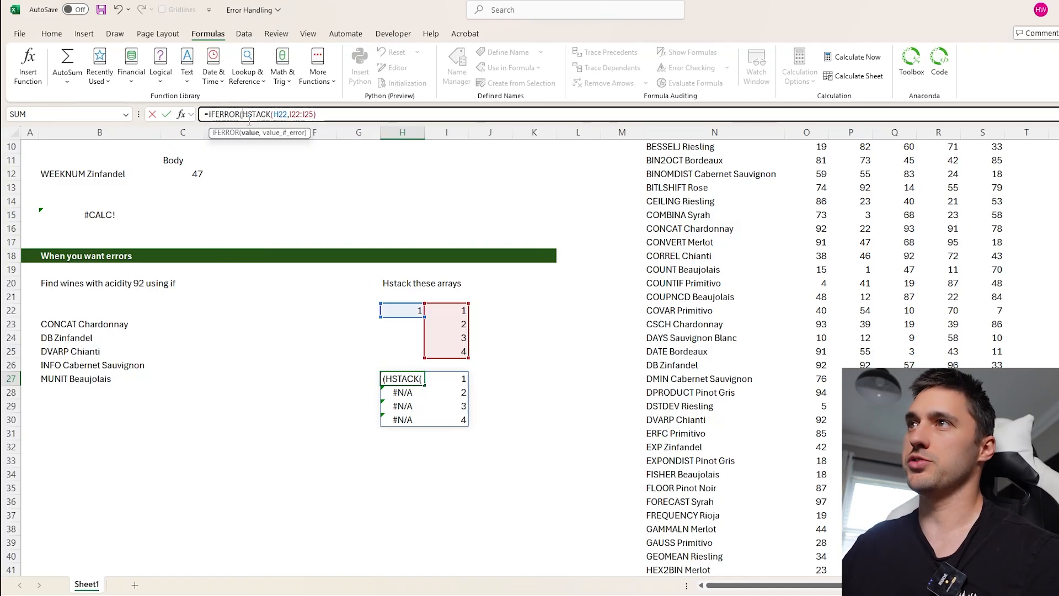
click(379, 112)
text(,)
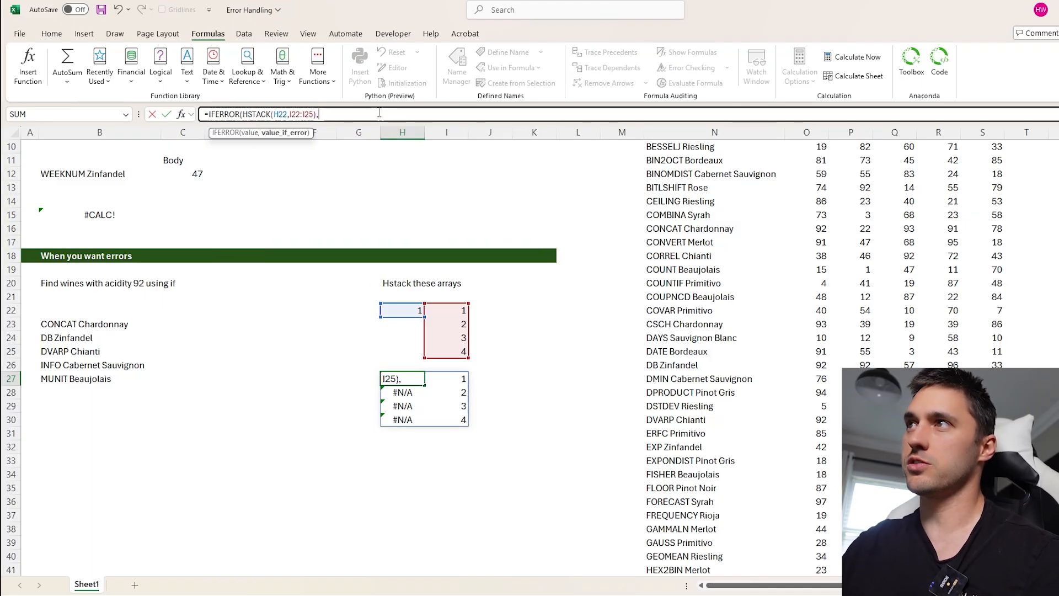
click(409, 310)
text())
key(Return)
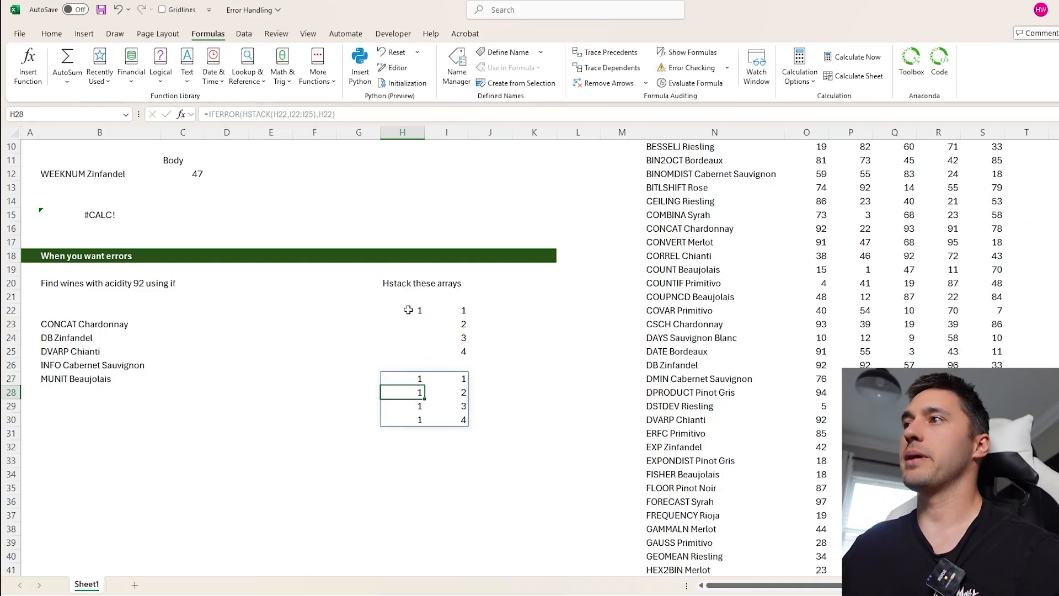
- Check the filled-down values spilled from H27, and delete H27's formula
click(395, 379)
click(403, 406)
click(440, 392)
click(448, 432)
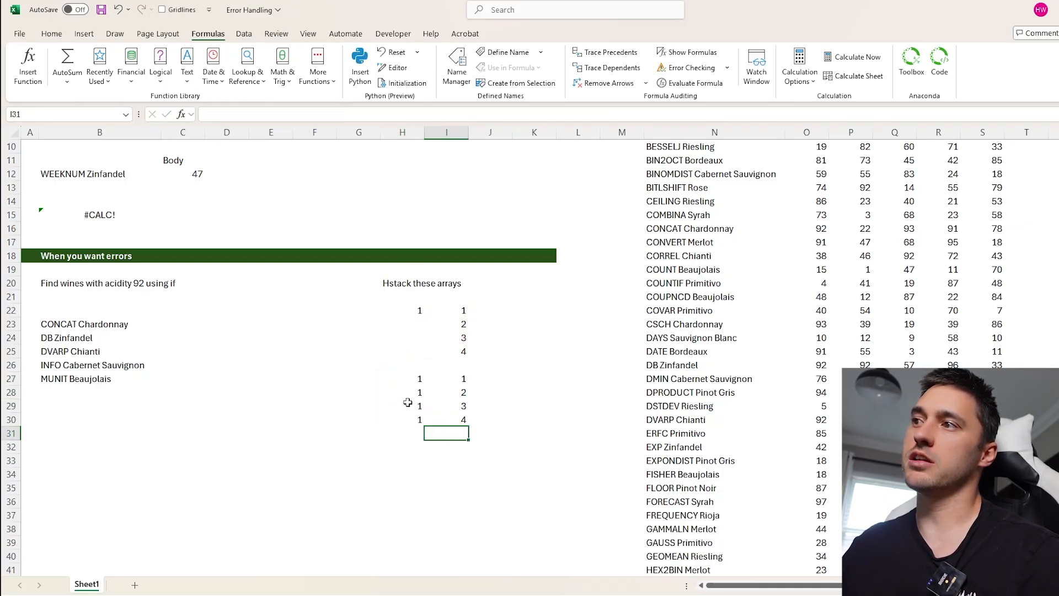
click(426, 379)
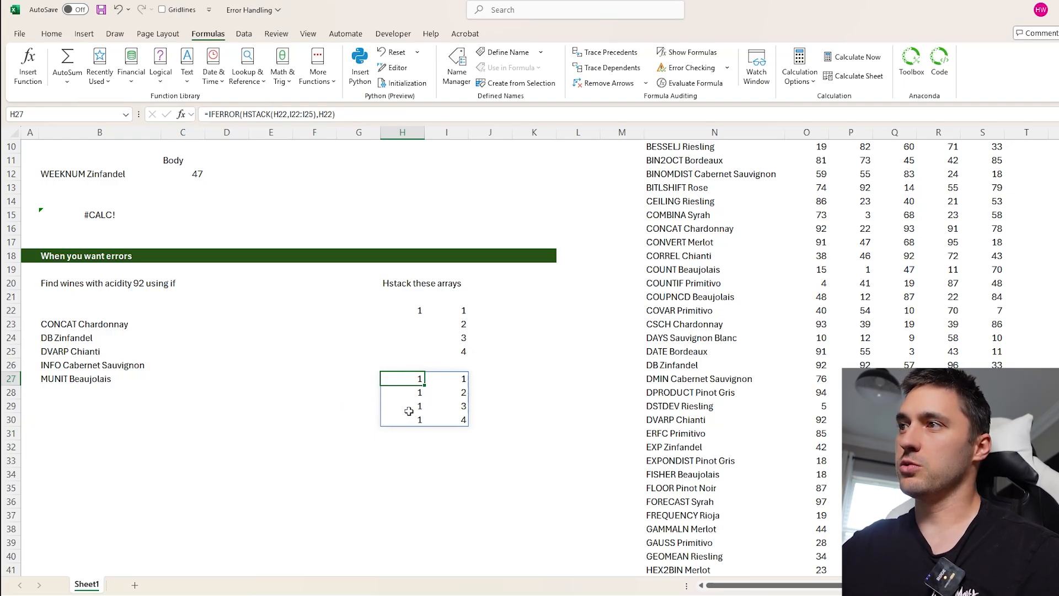
key(Delete)
click(270, 446)
scroll(269, 447, up, 3)
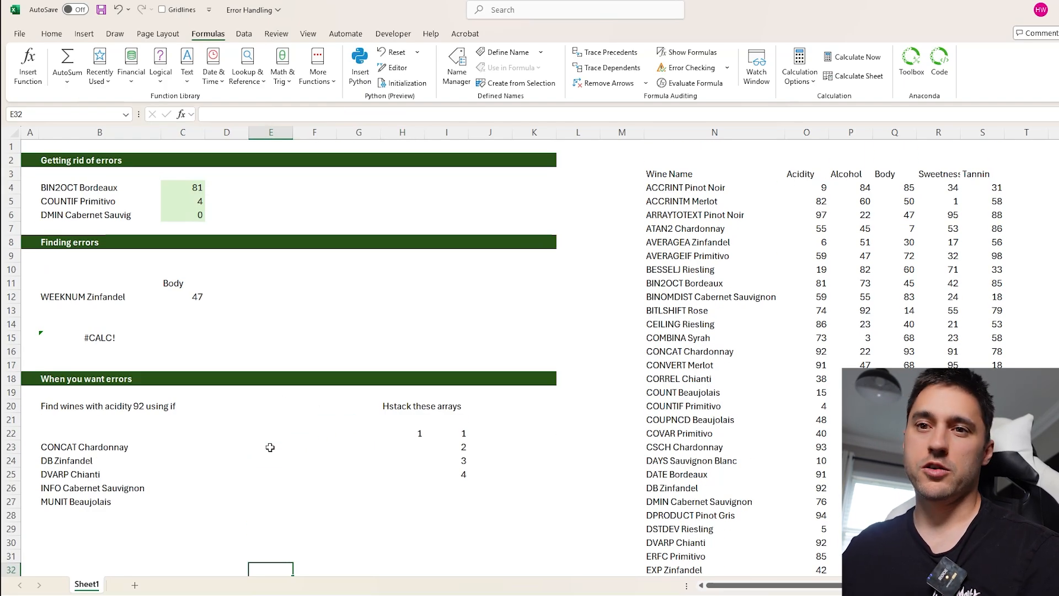